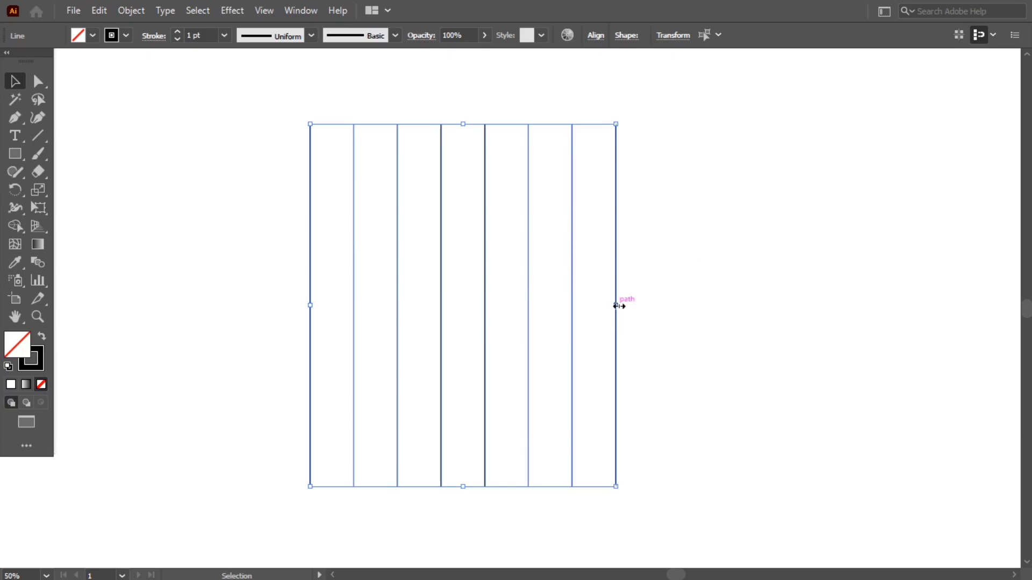
Narrow the set of eight vertical lines so they sit closer together, and group them
left_click_drag(617, 305, 573, 306)
right_click(248, 161)
left_click(317, 253)
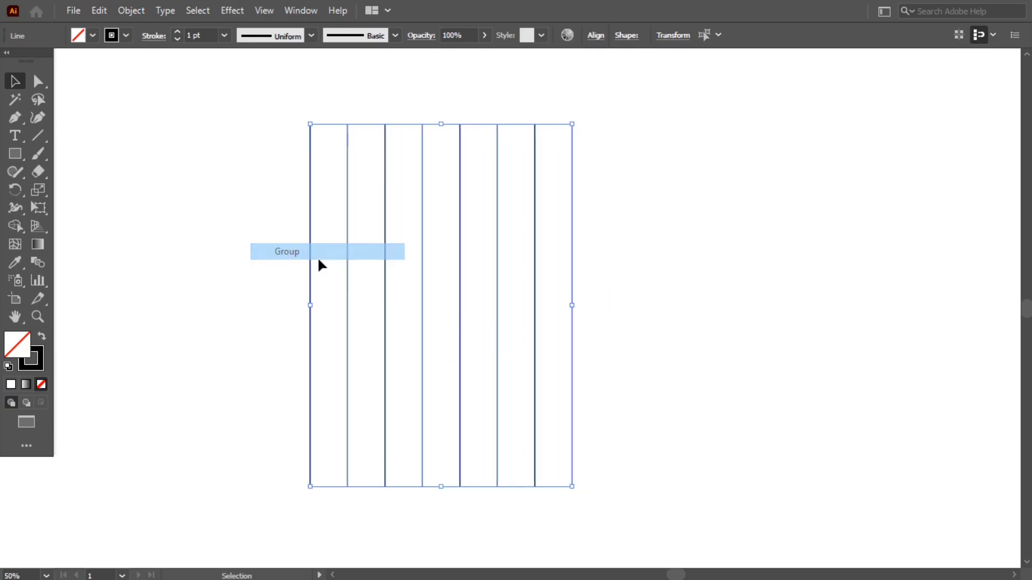
Paste a copy of the line group in place and rotate it 90° to form a square grid
left_click(99, 11)
left_click(129, 82)
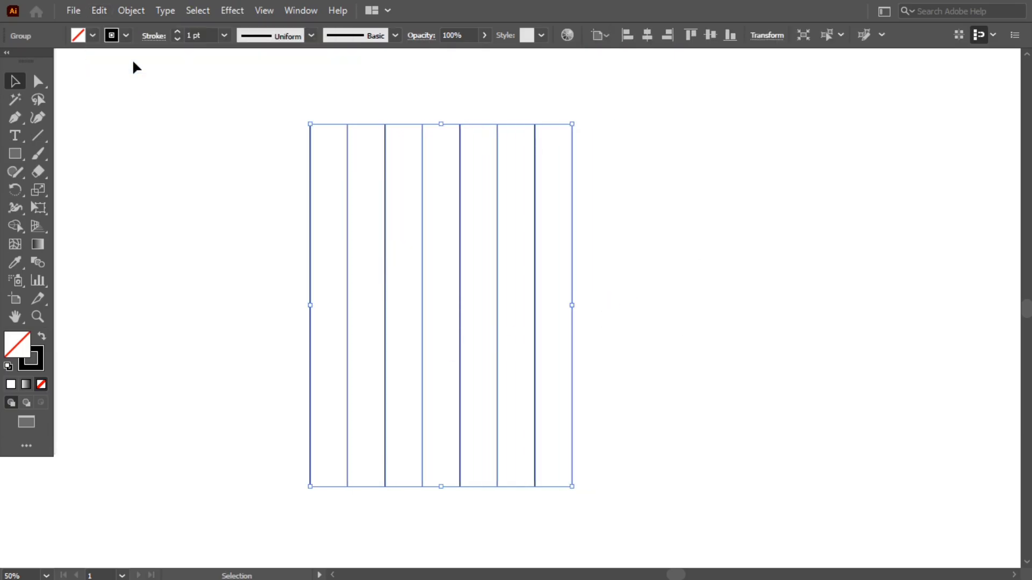
left_click(96, 8)
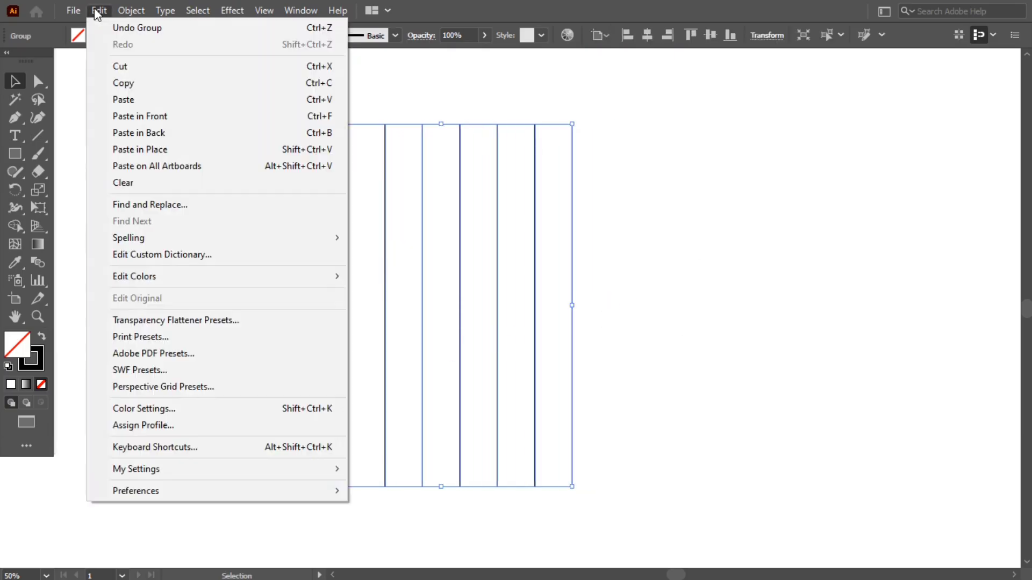
left_click(201, 149)
left_click_drag(578, 122, 655, 293)
left_click(436, 289)
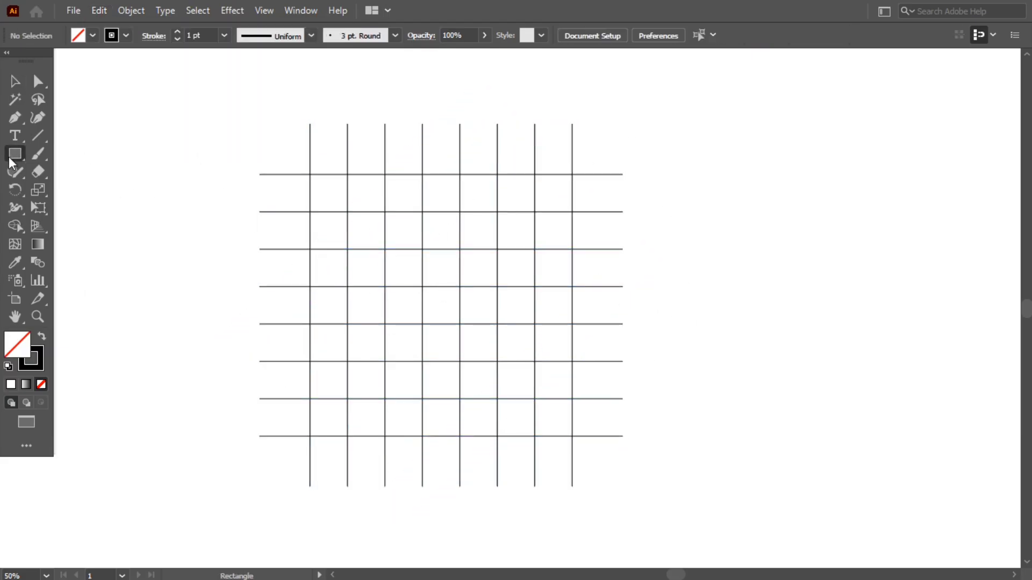
Draw four nested circles with the Ellipse tool, spanning seven, five, three and one grid columns, from the top of the vertical lines
left_click_drag(9, 156, 95, 191)
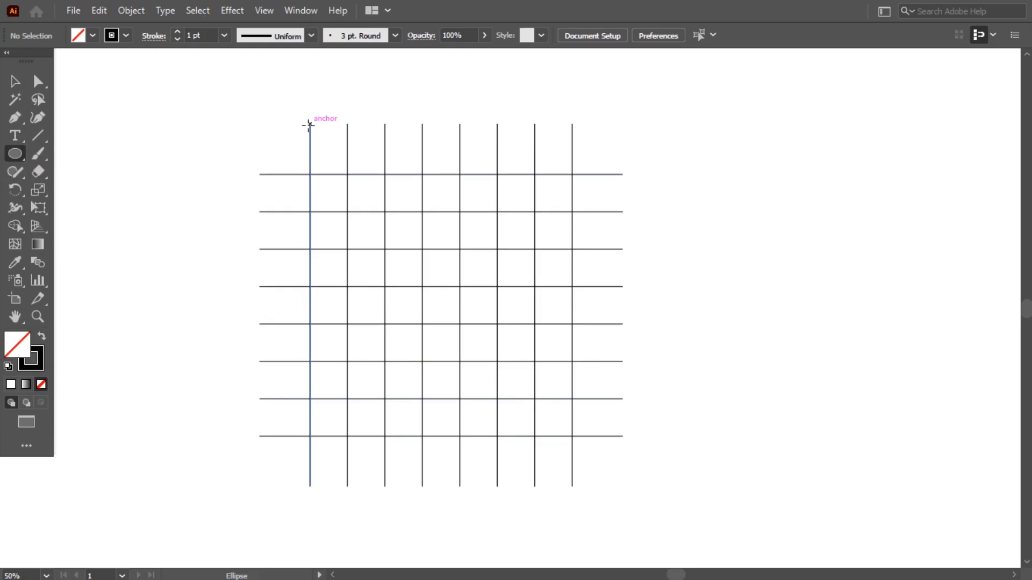
left_click_drag(309, 125, 573, 319)
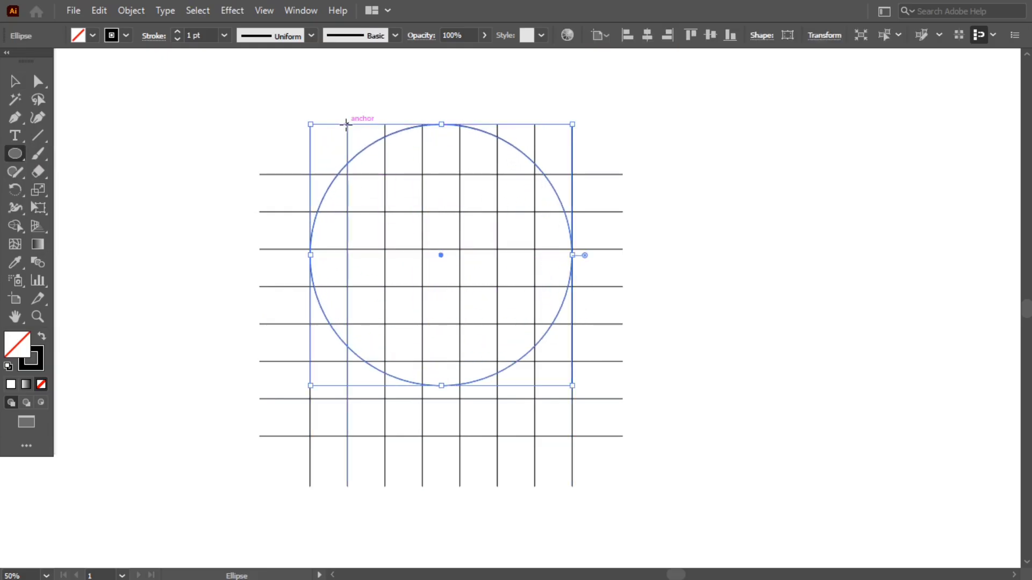
left_click_drag(347, 125, 535, 236)
left_click_drag(385, 125, 496, 212)
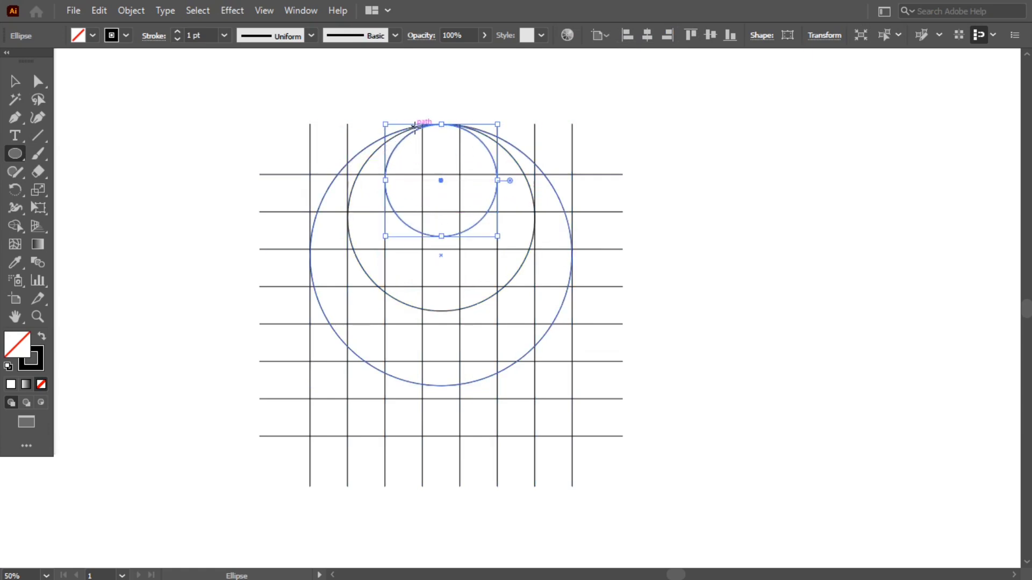
left_click_drag(423, 127, 459, 164)
Align the circles and both line groups on their vertical centres, and move the whole construction toward the middle of the canvas
left_click(15, 81)
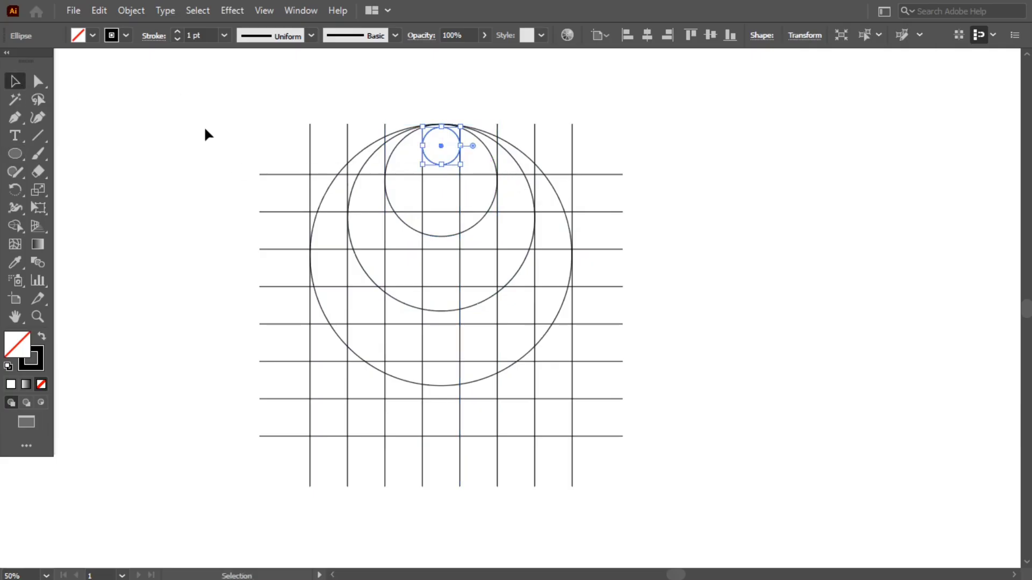
left_click_drag(253, 108, 617, 370)
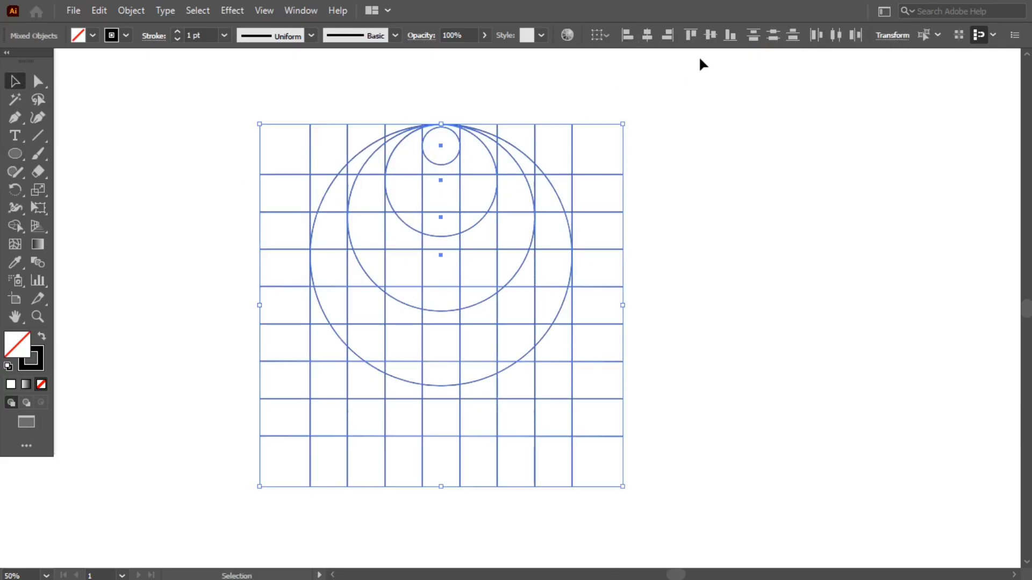
left_click(710, 35)
left_click_drag(437, 138, 458, 170)
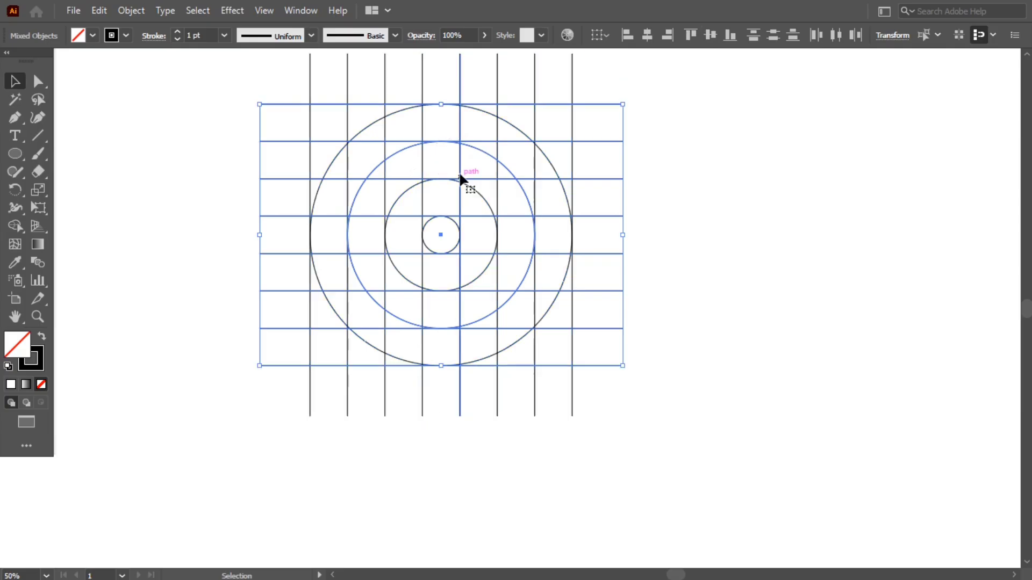
left_click_drag(213, 102, 630, 318)
left_click_drag(441, 140, 500, 204)
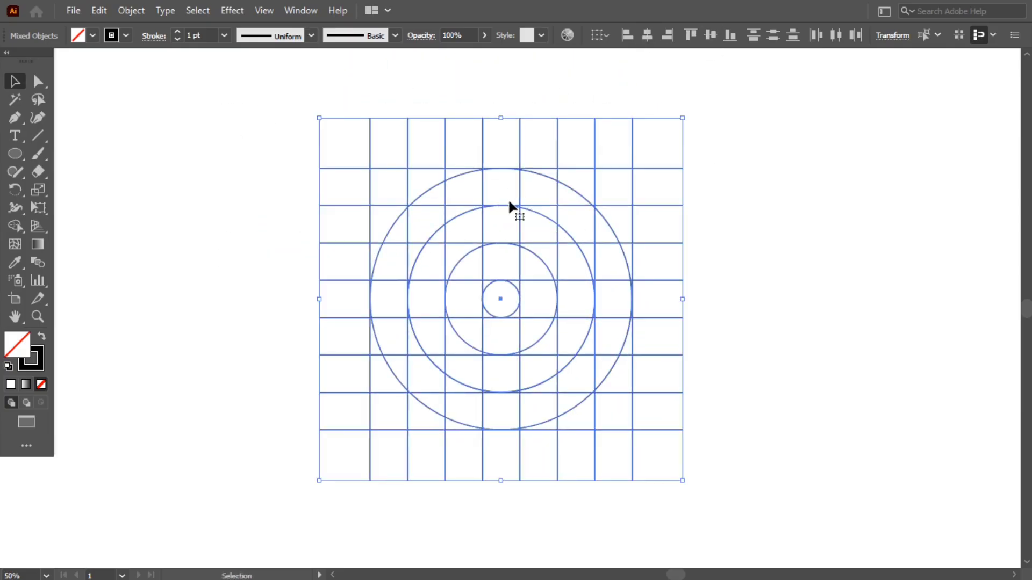
With a black fill, merge grid regions using Shape Builder into a left arc joined to two vertical bars with a square upper-right corner
left_click(16, 226)
left_click(93, 36)
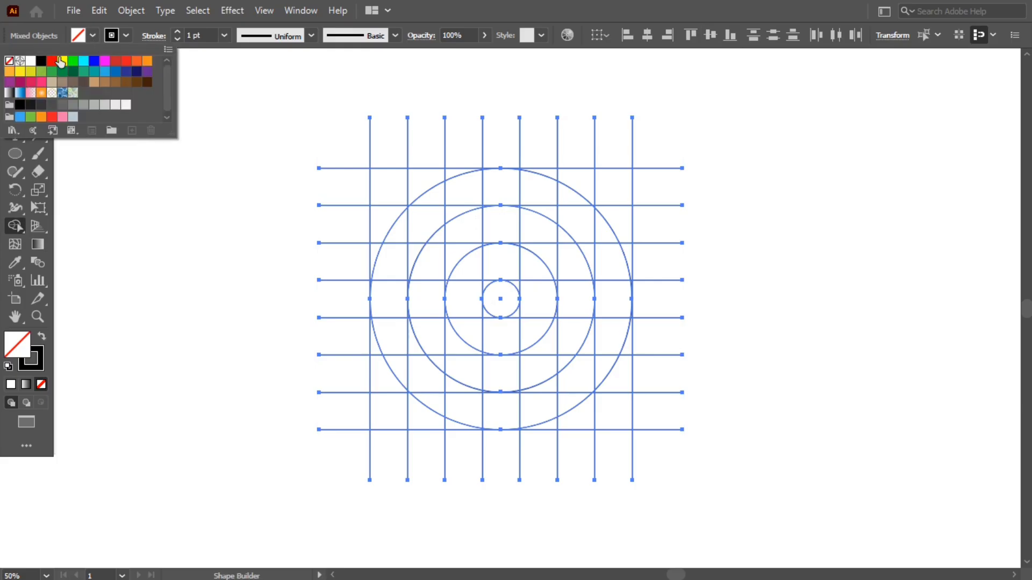
left_click(41, 62)
mouse_move(401, 371)
left_mouse_down()
mouse_move(390, 286)
mouse_move(420, 238)
mouse_move(392, 245)
mouse_move(458, 195)
mouse_move(461, 414)
left_mouse_up()
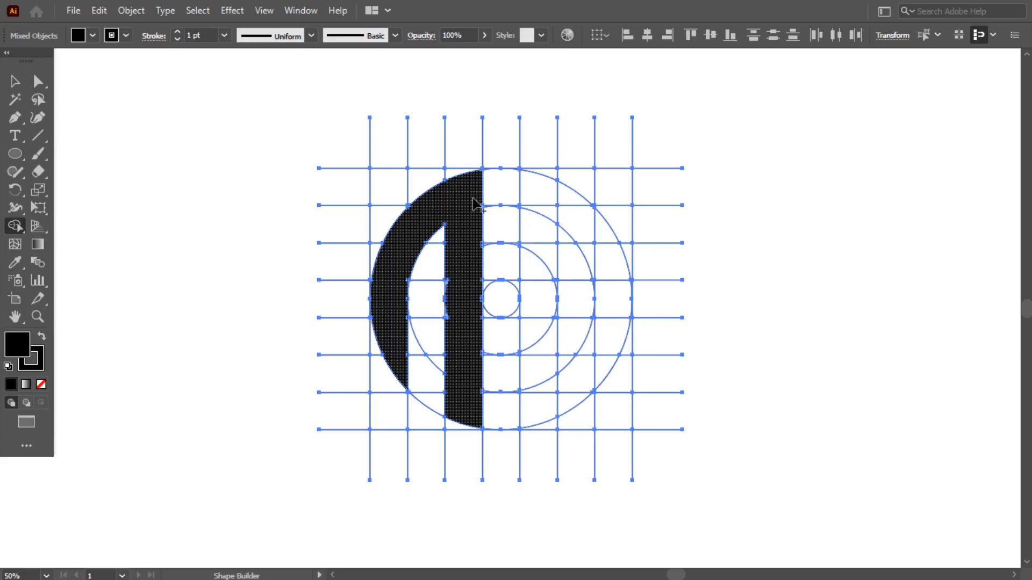
mouse_move(468, 193)
left_mouse_down()
mouse_move(534, 209)
mouse_move(534, 330)
mouse_move(530, 303)
left_mouse_up()
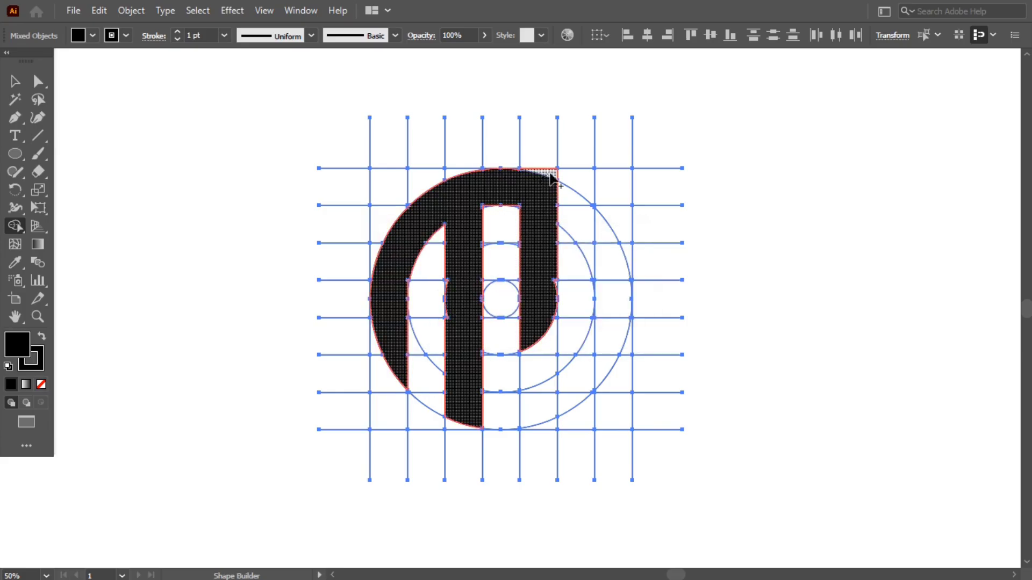
left_click_drag(551, 175, 532, 210)
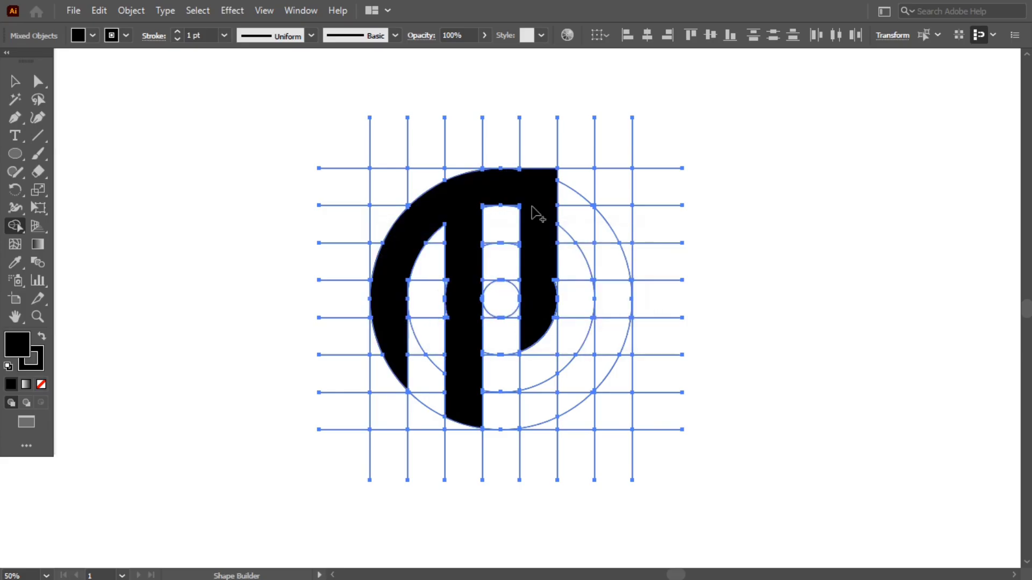
Fill the grid square at the upper right and merge the regions below it into a J-shaped curved stroke
left_click(611, 188)
mouse_move(616, 291)
left_mouse_down()
mouse_move(608, 344)
mouse_move(566, 398)
left_mouse_up()
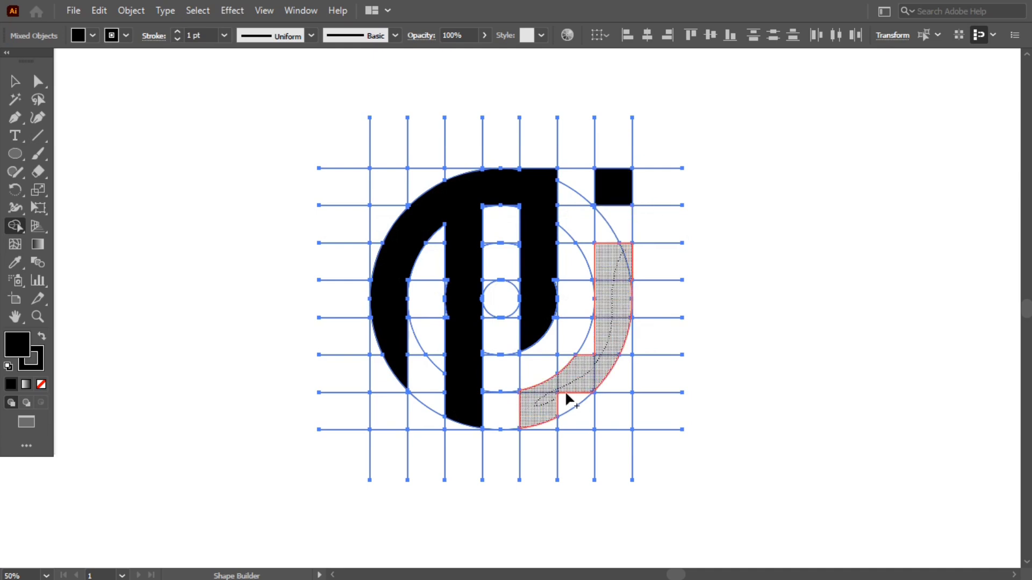
left_click_drag(602, 344, 599, 347)
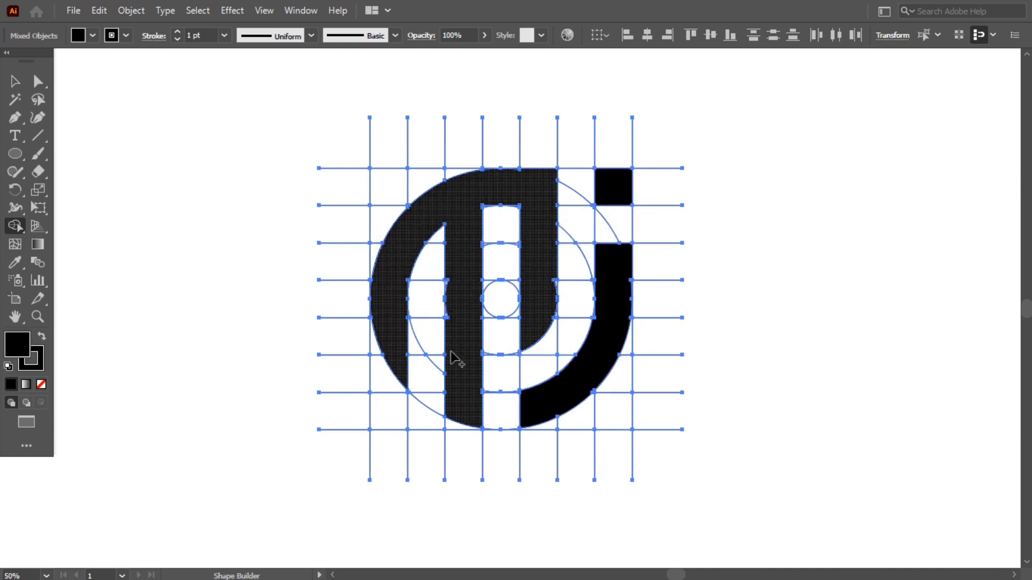
Merge the thin leftover slivers along the left arc's inner edge and the first vertical bar's left edge
left_click(37, 319)
left_click_drag(402, 295, 376, 323)
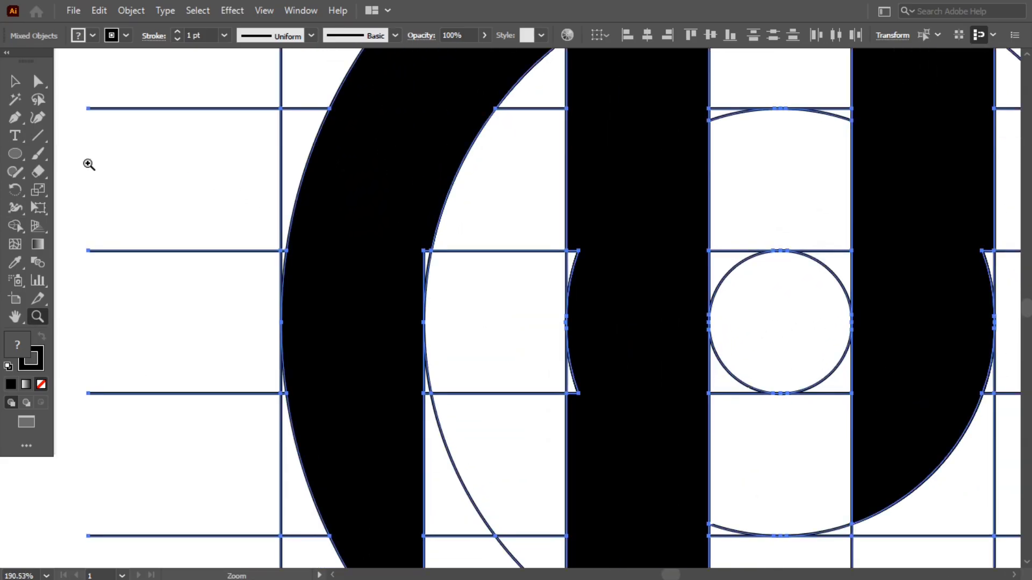
left_click(15, 225)
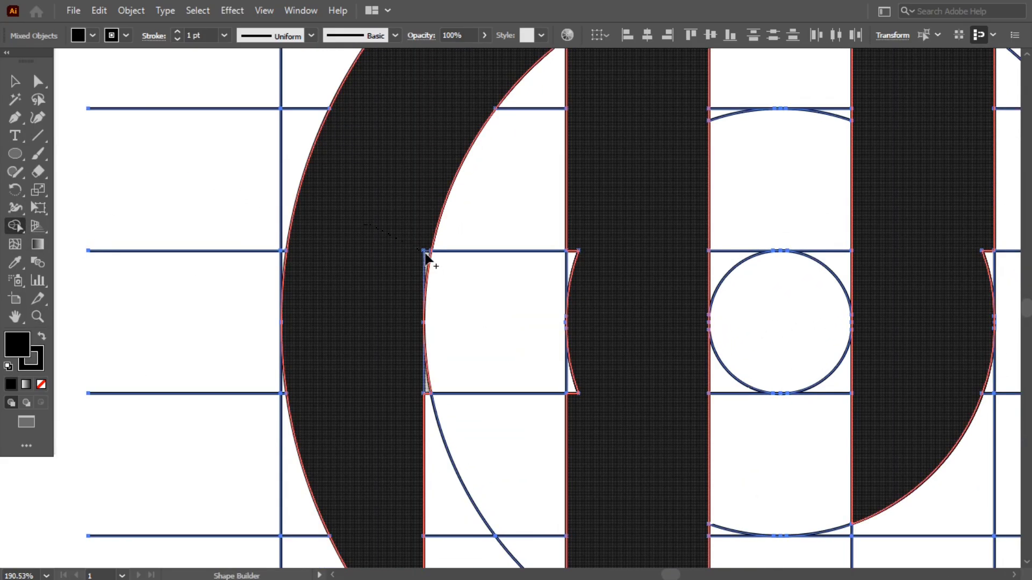
left_click_drag(425, 257, 427, 263)
mouse_move(603, 242)
left_mouse_down()
mouse_move(579, 267)
mouse_move(573, 301)
left_mouse_up()
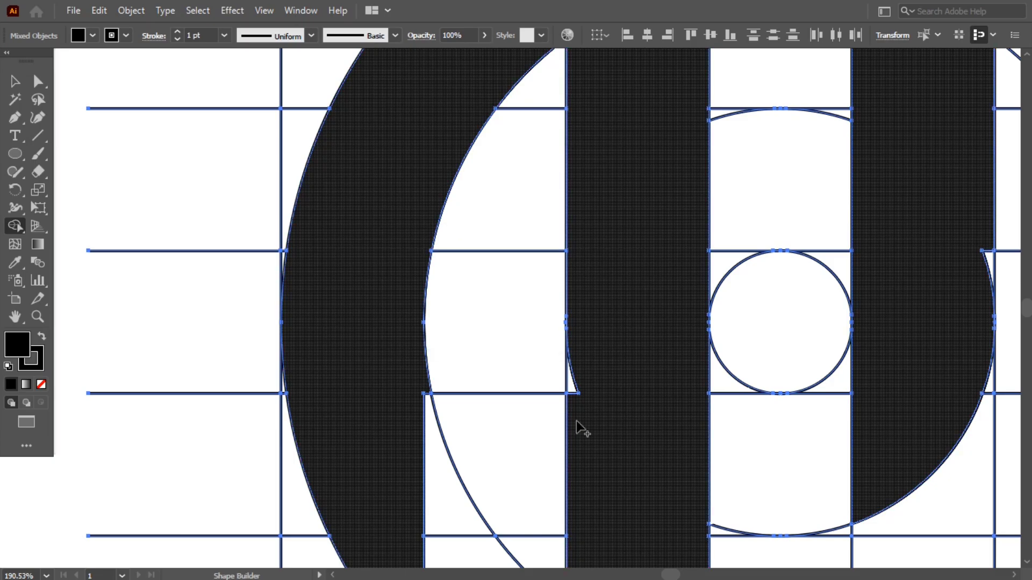
left_click_drag(577, 422, 573, 381)
Merge the thin slivers along the top edge of the left letter shape into it
key("space")
mouse_move(636, 187)
left_mouse_down()
mouse_move(546, 256)
mouse_move(405, 453)
left_mouse_up()
mouse_move(524, 178)
left_mouse_down()
mouse_move(501, 221)
mouse_move(543, 203)
left_mouse_up()
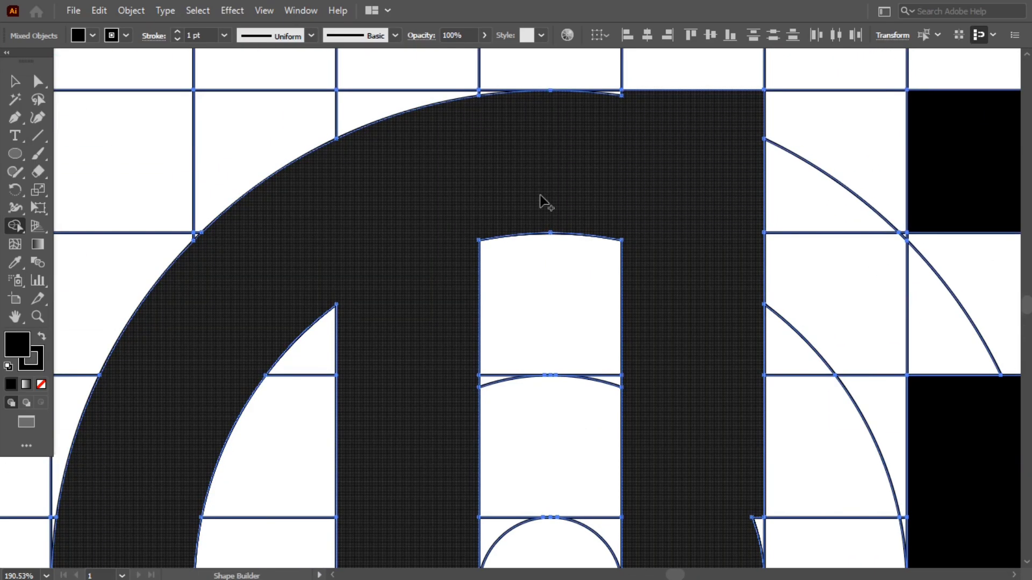
left_click_drag(620, 96, 622, 95)
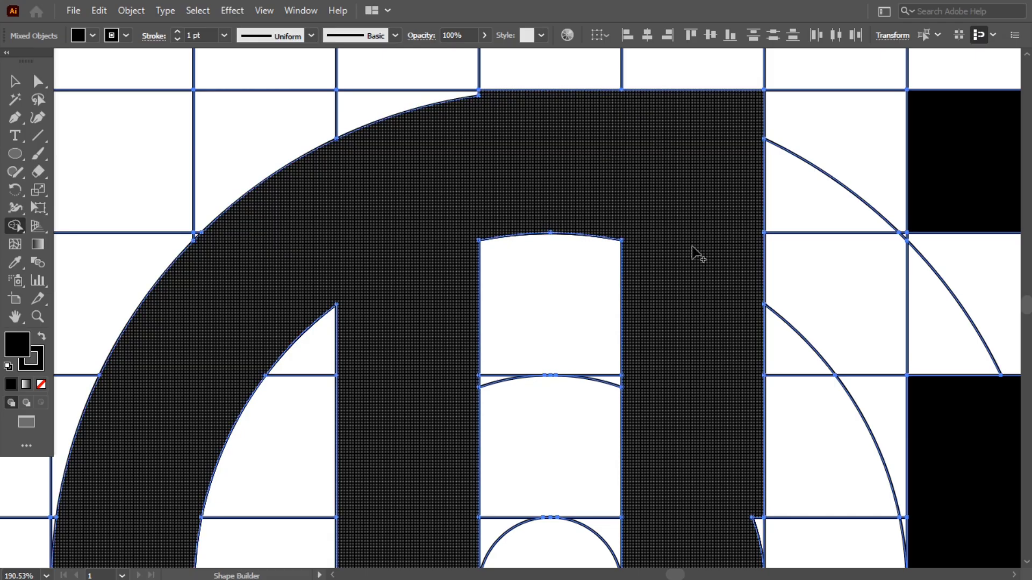
Merge the leftover slivers on the second vertical bar's outer edge and along both sides of the J-shaped stroke
key("space")
mouse_move(744, 485)
left_mouse_down()
mouse_move(604, 281)
mouse_move(523, 235)
mouse_move(513, 202)
left_mouse_up()
mouse_move(488, 215)
left_mouse_down()
mouse_move(520, 239)
mouse_move(510, 243)
left_mouse_up()
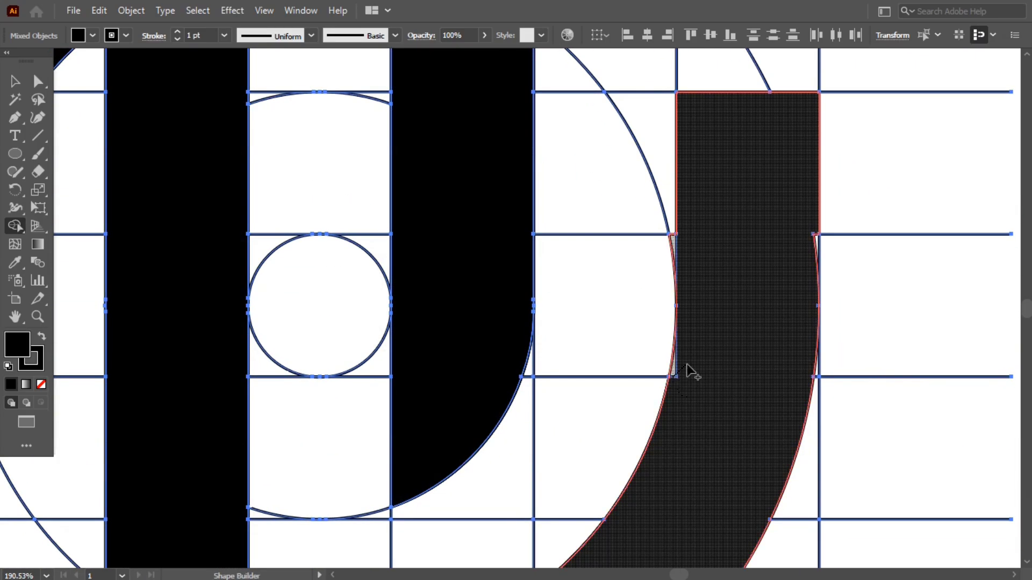
left_click_drag(687, 365, 694, 358)
mouse_move(777, 229)
left_mouse_down()
mouse_move(815, 239)
mouse_move(742, 235)
left_mouse_up()
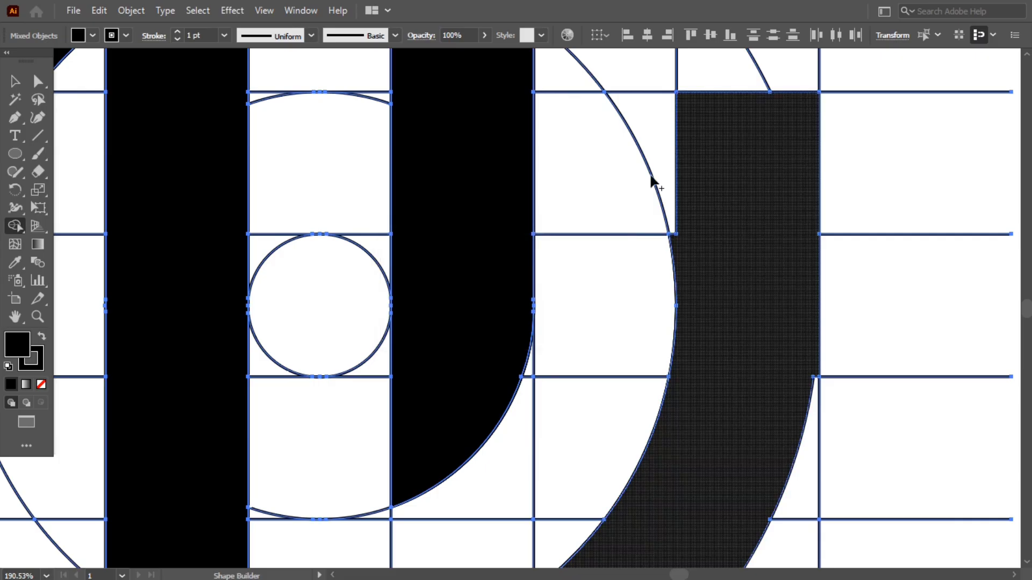
Merge the tiny sliver where the small centre circle touches the first vertical bar into that bar
key("space")
left_click_drag(609, 144, 604, 369)
left_click_drag(629, 160, 606, 339)
left_click_drag(504, 482, 594, 345)
left_click_drag(561, 539, 670, 265)
left_click_drag(411, 428, 474, 366)
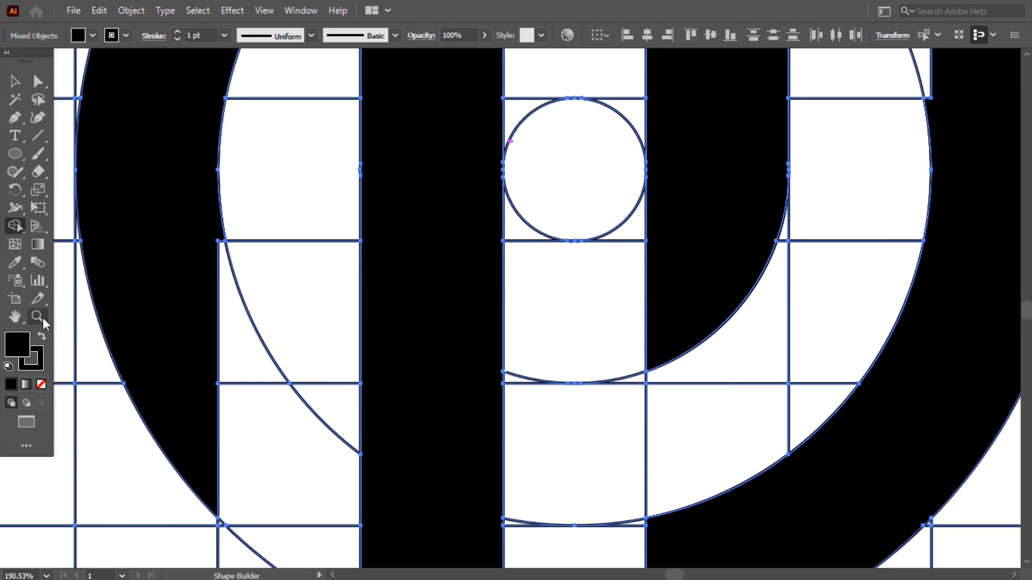
left_click(43, 318)
left_click_drag(544, 169, 620, 229)
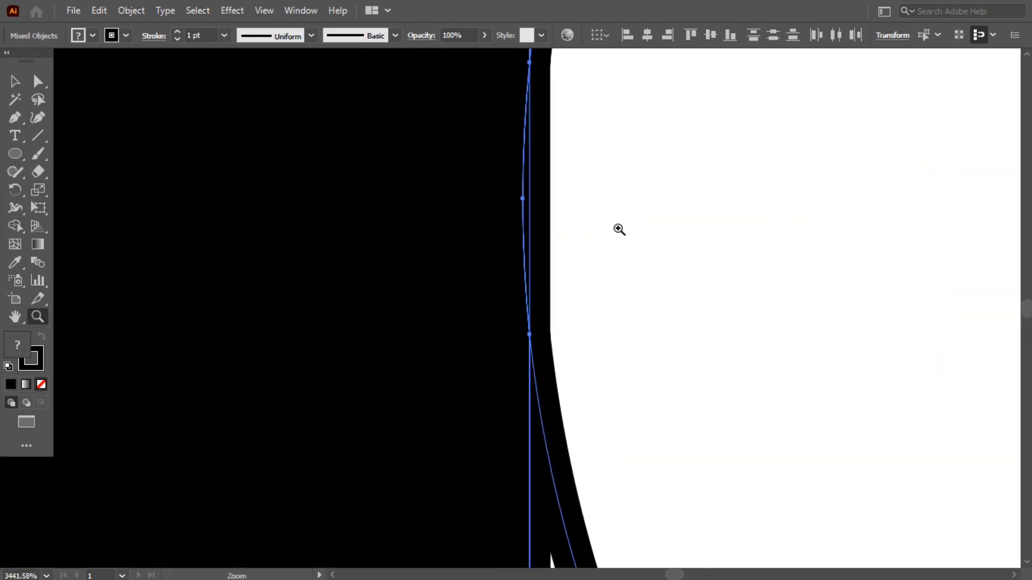
left_click(15, 230)
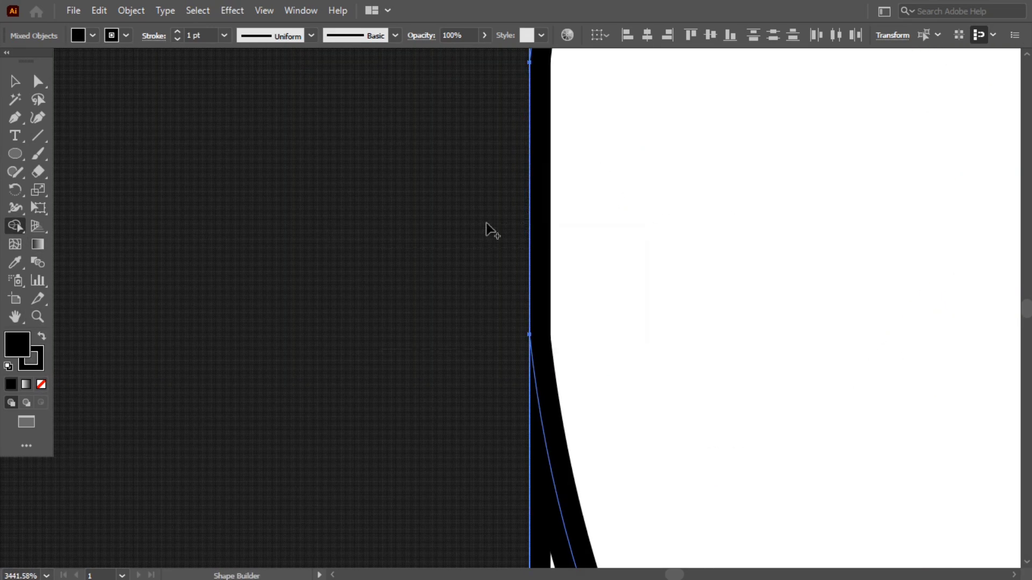
Merge the tiny sliver where the small centre circle touches the second vertical bar into that bar
left_click(37, 317)
left_click_drag(707, 237, 321, 256)
left_click_drag(536, 271, 541, 269)
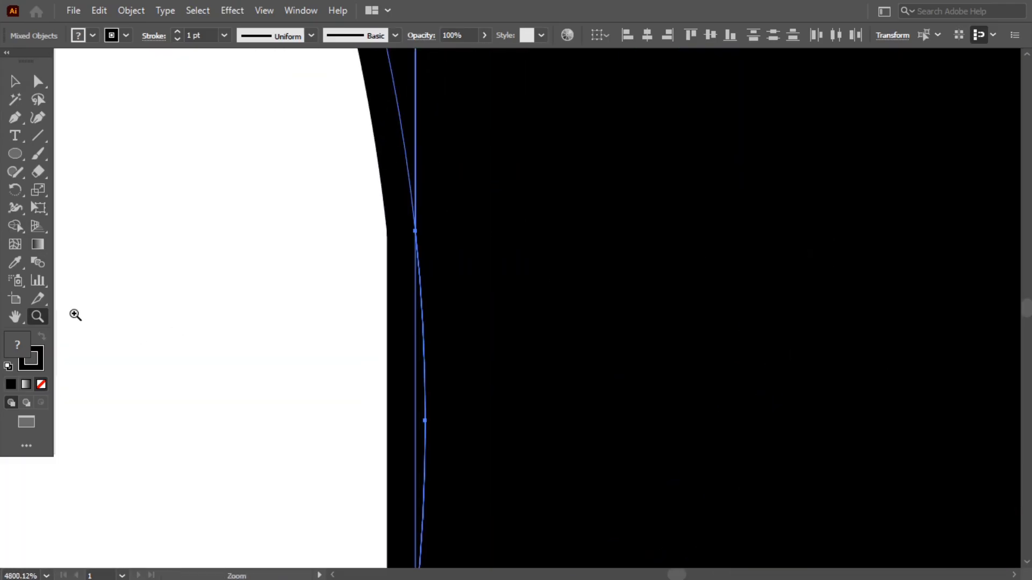
left_click(15, 230)
left_click_drag(430, 396, 421, 411)
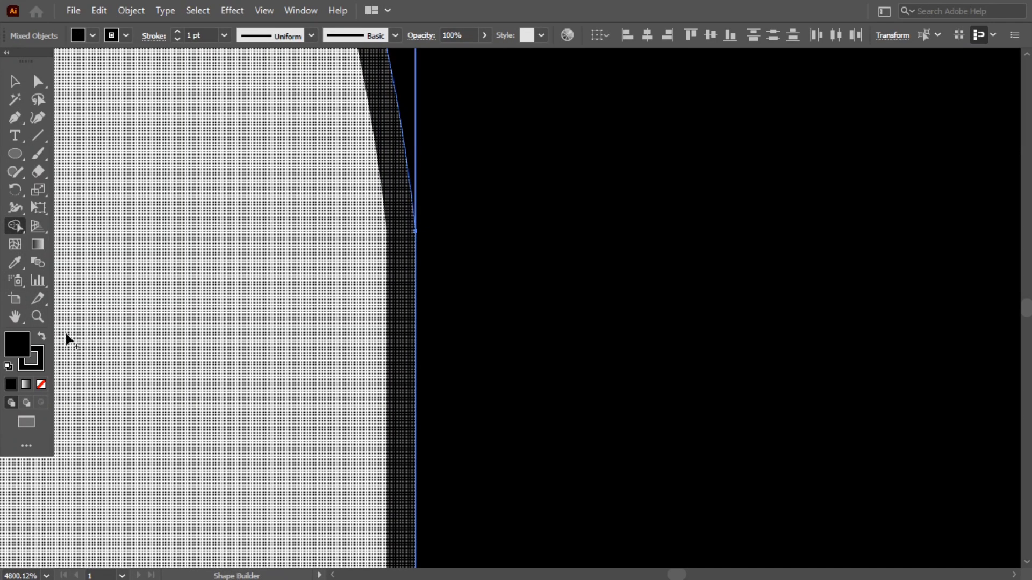
Examine the merged black shapes up close and as a whole for remaining gaps or slivers along their edges
left_click(38, 318)
left_click_drag(688, 366, 567, 332)
key("space")
left_click_drag(565, 330, 317, 253)
left_click_drag(731, 406, 344, 344)
left_click_drag(763, 339, 575, 319)
left_click_drag(684, 334, 480, 312)
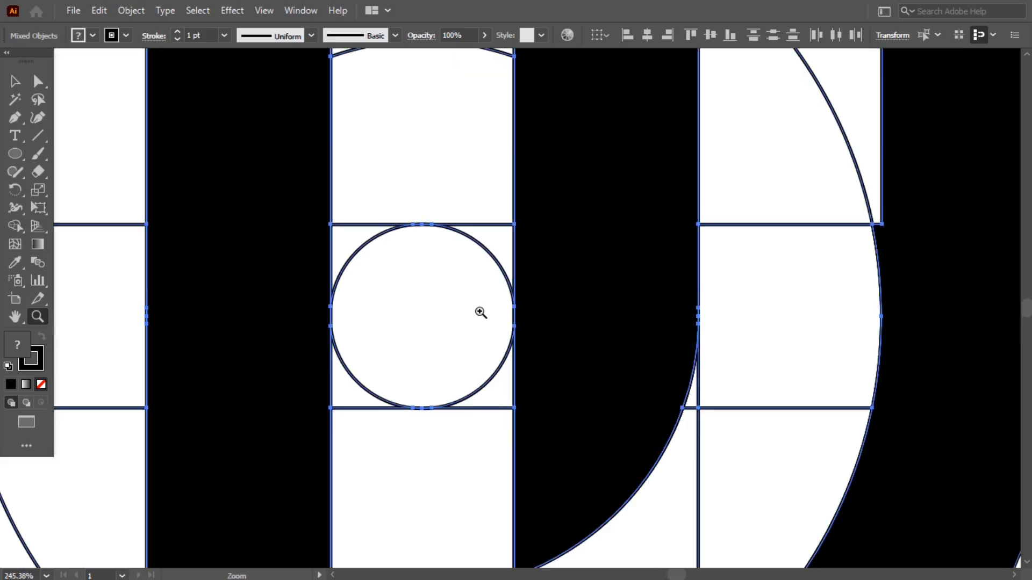
key("space")
left_click_drag(662, 262, 626, 216)
left_click_drag(664, 385, 596, 262)
left_click_drag(580, 210, 574, 335)
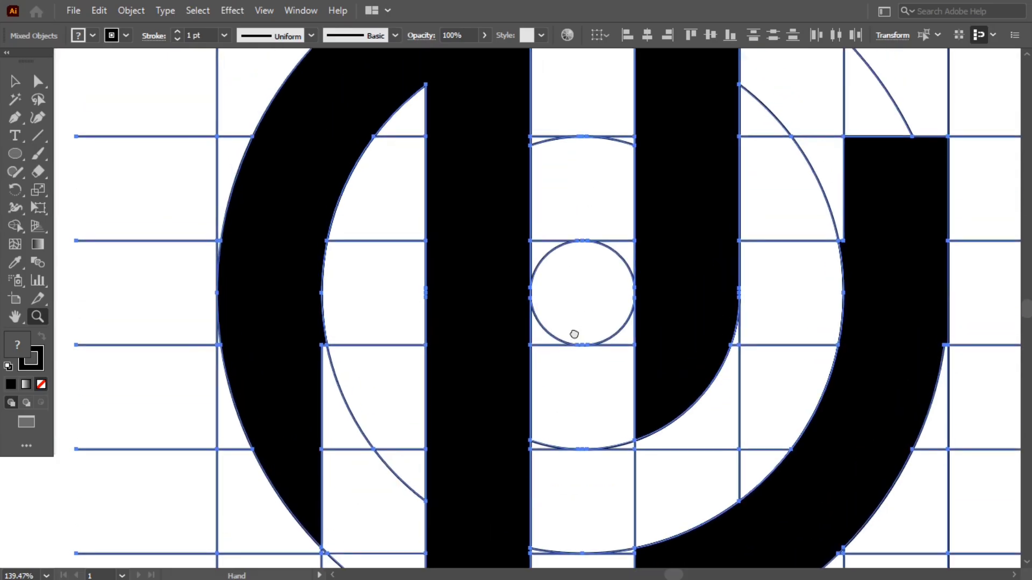
left_click_drag(226, 296, 340, 309)
left_click_drag(611, 304, 458, 305)
left_click_drag(746, 245, 557, 267)
left_click_drag(647, 249, 505, 251)
left_click_drag(677, 244, 501, 280)
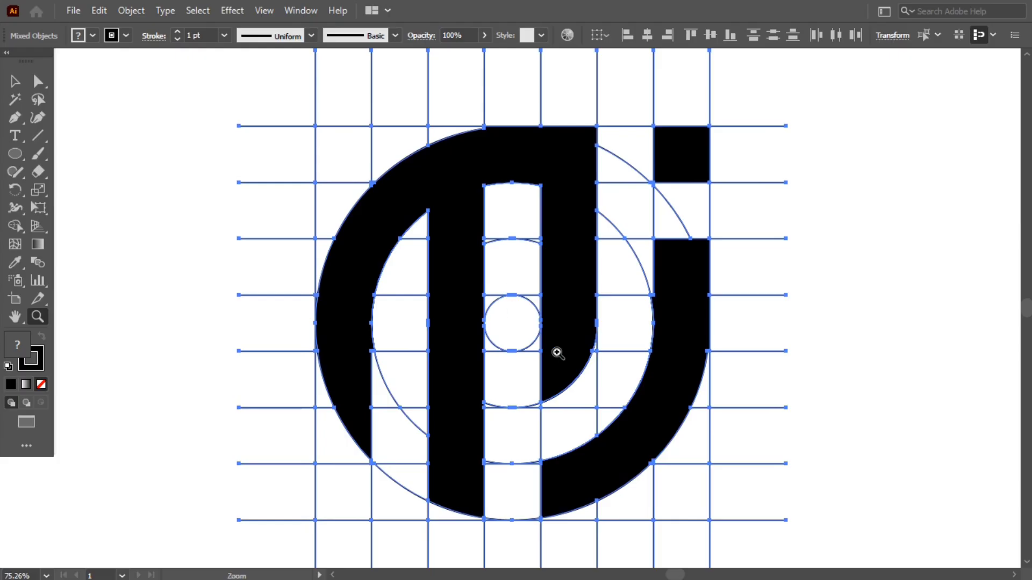
Select all unfilled construction lines and circle segments with the Magic Wand and delete them, keeping the black shapes
key("y")
left_click(95, 111)
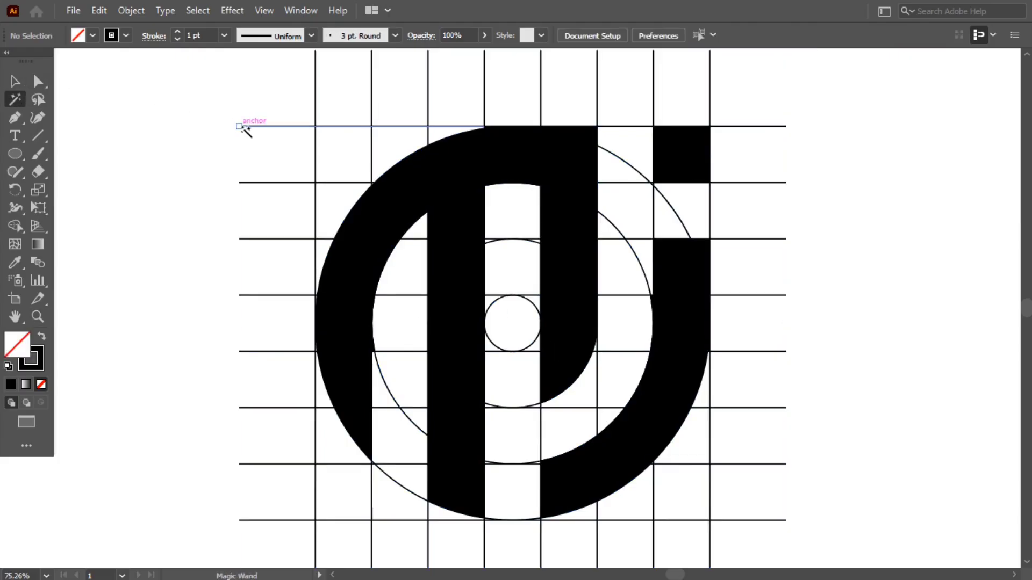
left_click(243, 127)
key("Delete")
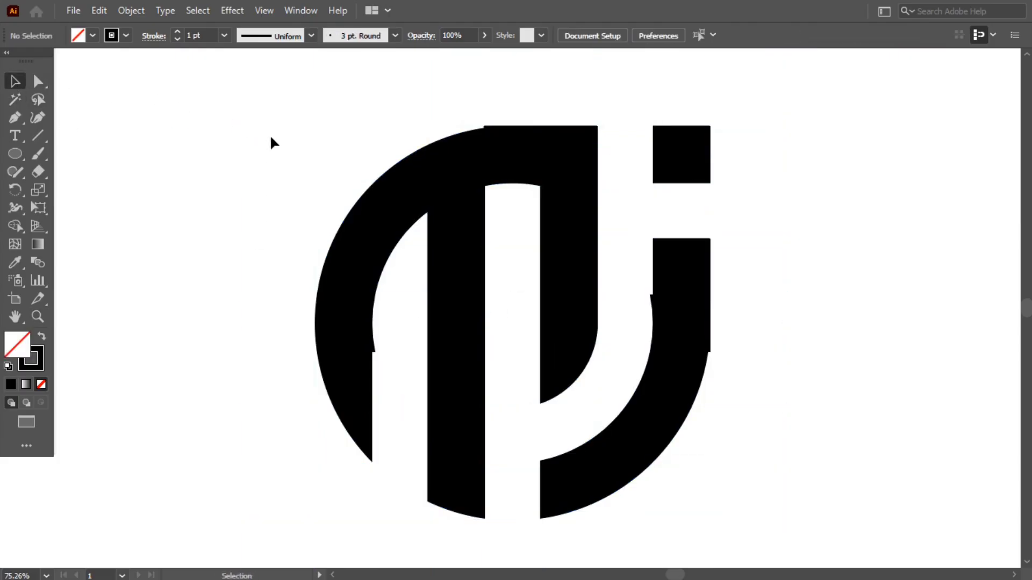
Group all the black logo shapes together
left_click_drag(271, 134, 729, 406)
right_click(424, 196)
left_click(495, 307)
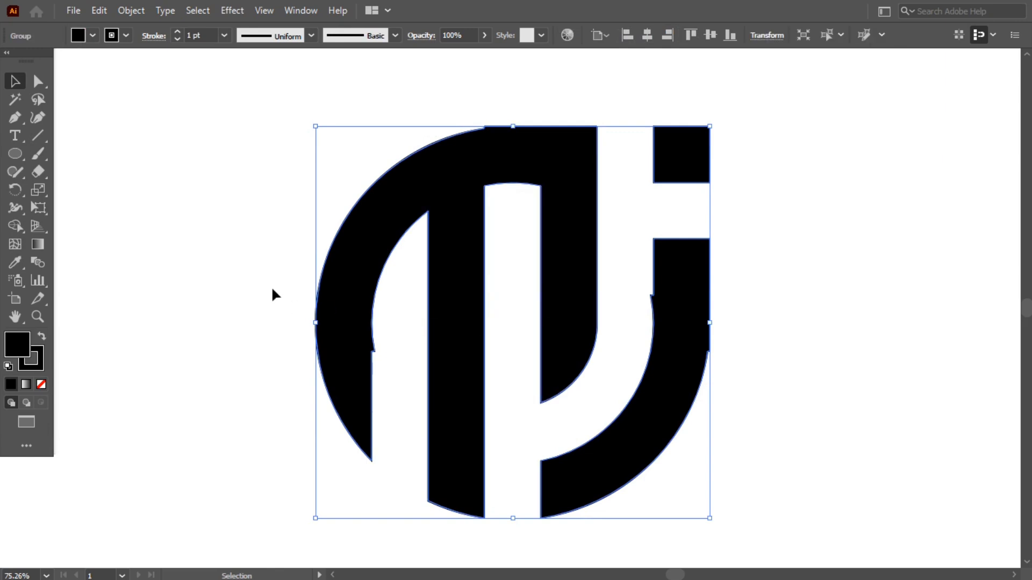
Delete the protruding anchor point on the inner edge of the large curved shape so the curve runs smoothly into the straight edge
left_click(272, 291)
left_click(361, 322)
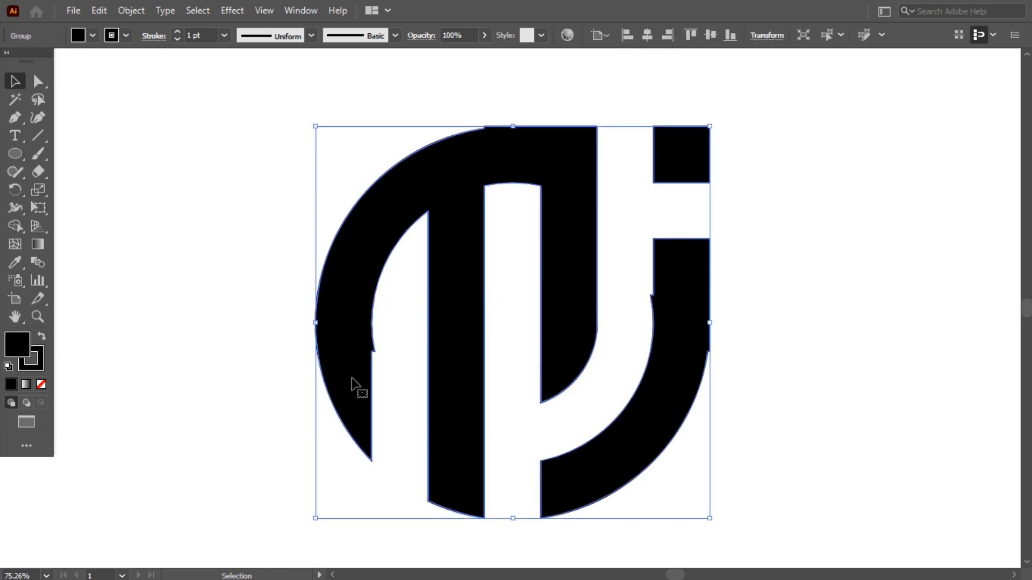
left_click(37, 317)
left_click_drag(364, 356, 747, 340)
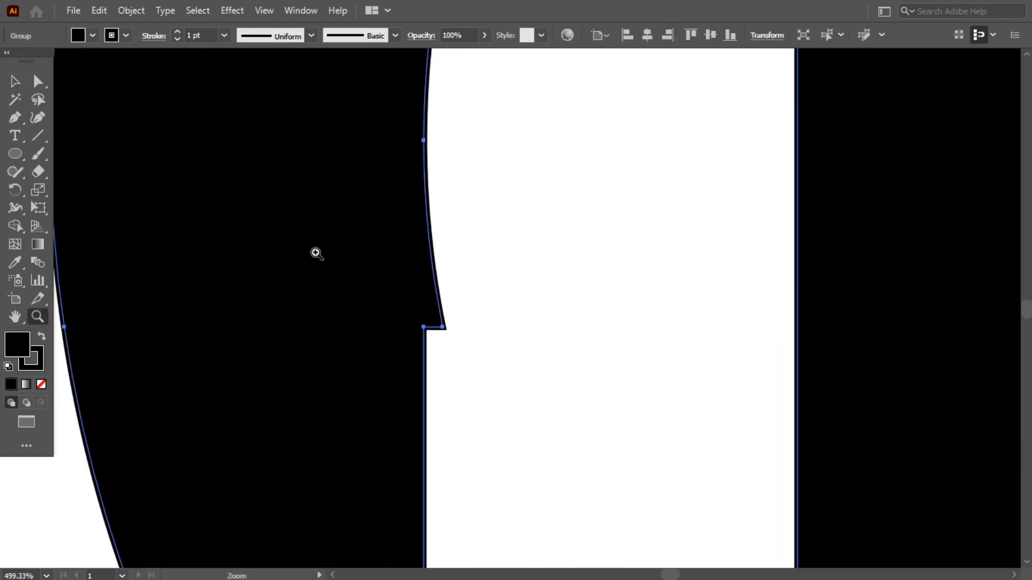
left_click_drag(14, 115, 109, 154)
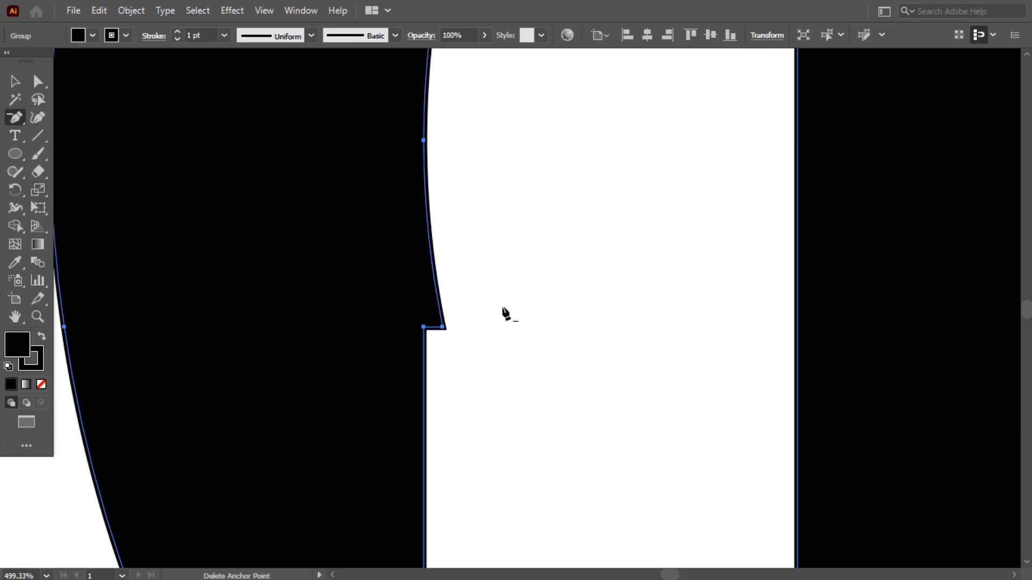
left_click(443, 327)
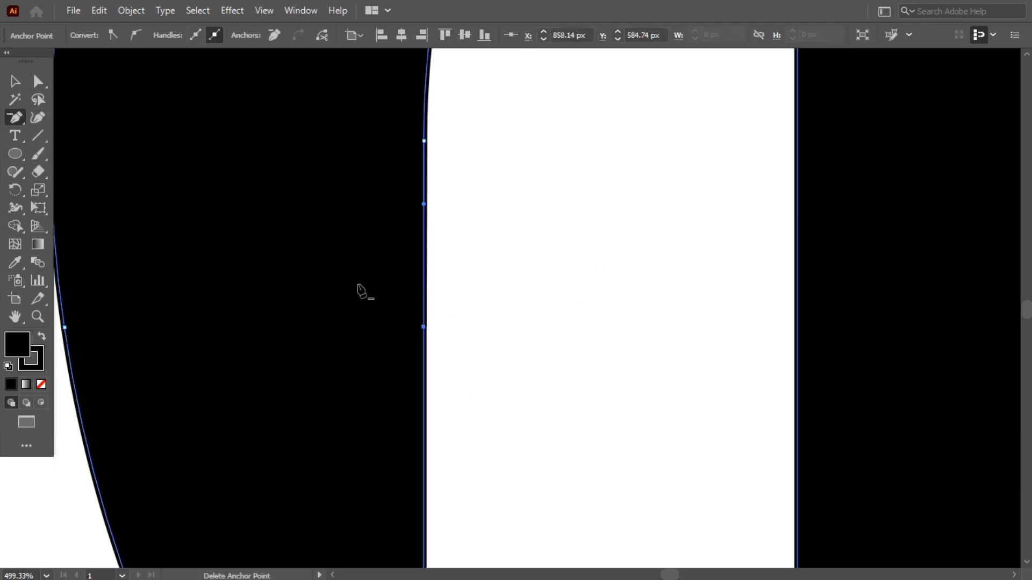
Delete the anchor point forming the small notch where the outer arc meets the straight top edge of the arch
left_click_drag(532, 252, 177, 226)
left_click_drag(661, 258, 554, 237)
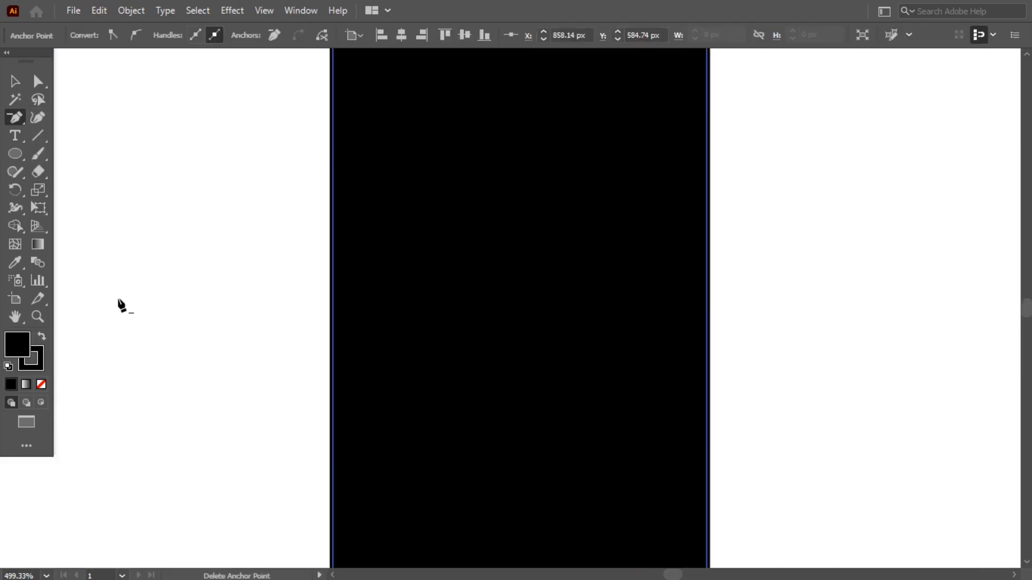
left_click_drag(717, 255, 656, 253)
left_click_drag(735, 219, 595, 345)
left_click_drag(671, 156, 643, 308)
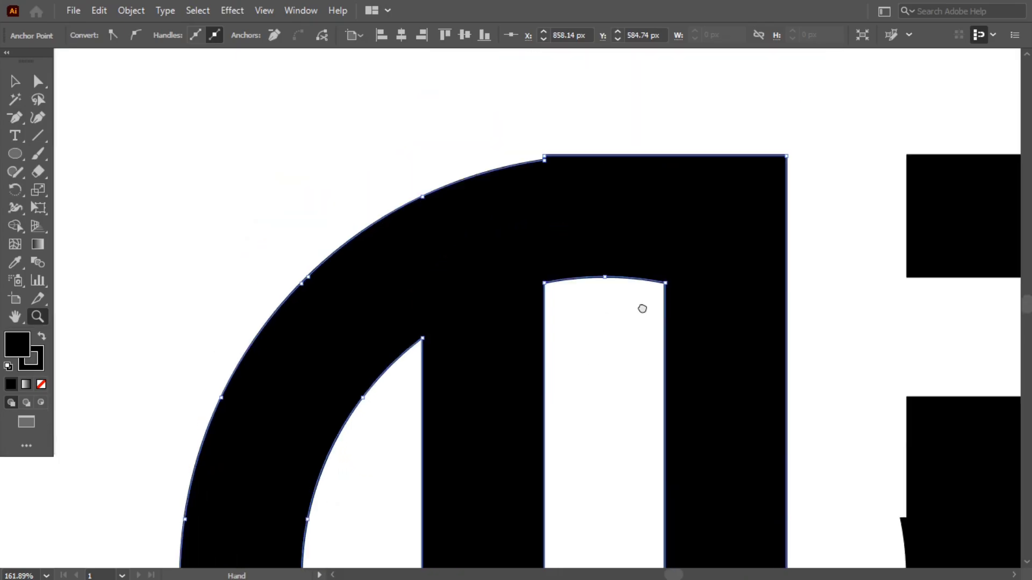
left_click_drag(524, 140, 773, 221)
left_click_drag(410, 356, 623, 332)
left_click_drag(132, 310, 225, 252)
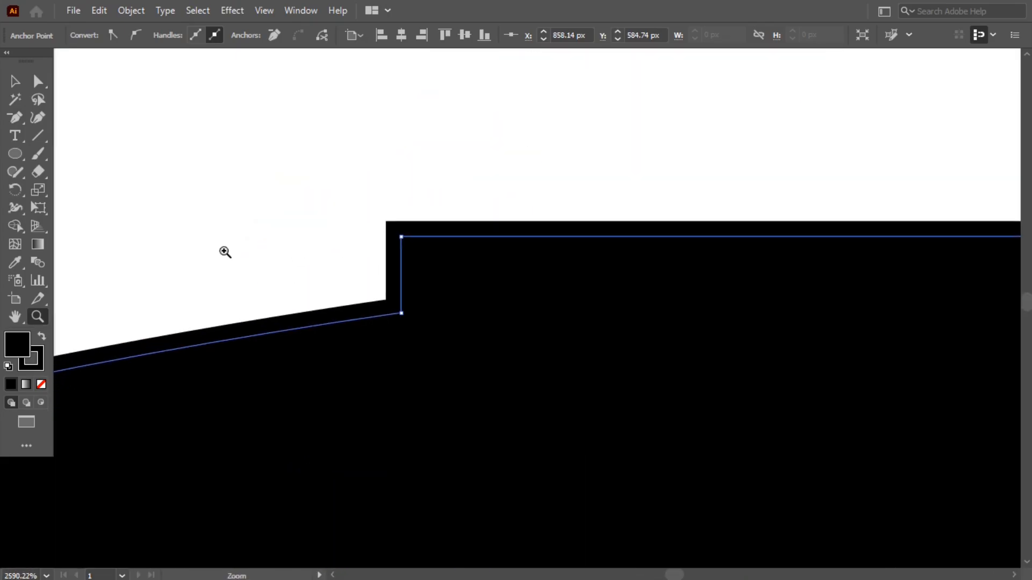
left_click(401, 236)
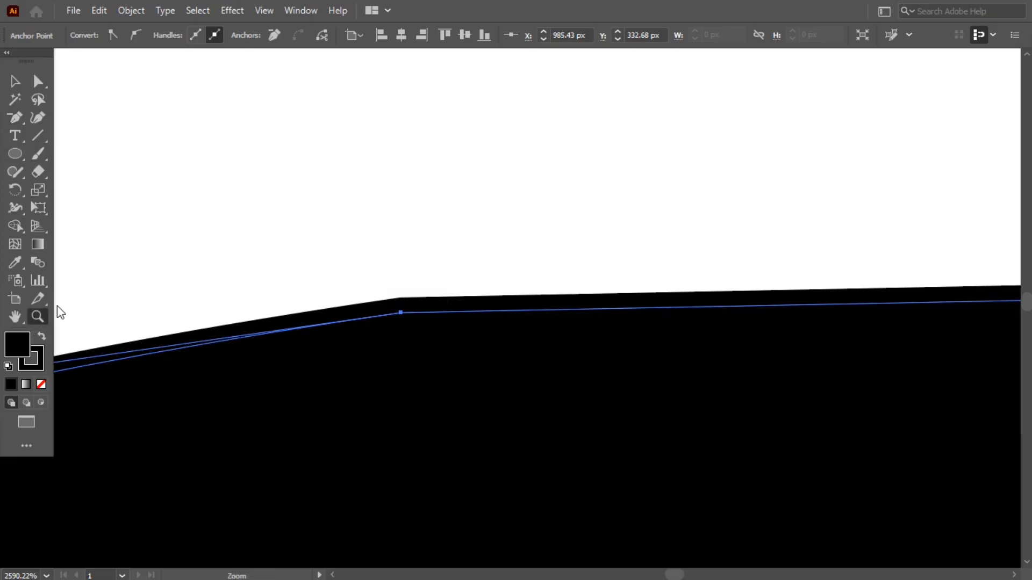
Select the logo group and delete the protruding anchor point on the inner edge of the J-shaped stroke
left_click_drag(685, 260, 242, 263)
left_click_drag(751, 295, 458, 226)
left_click_drag(596, 307, 497, 213)
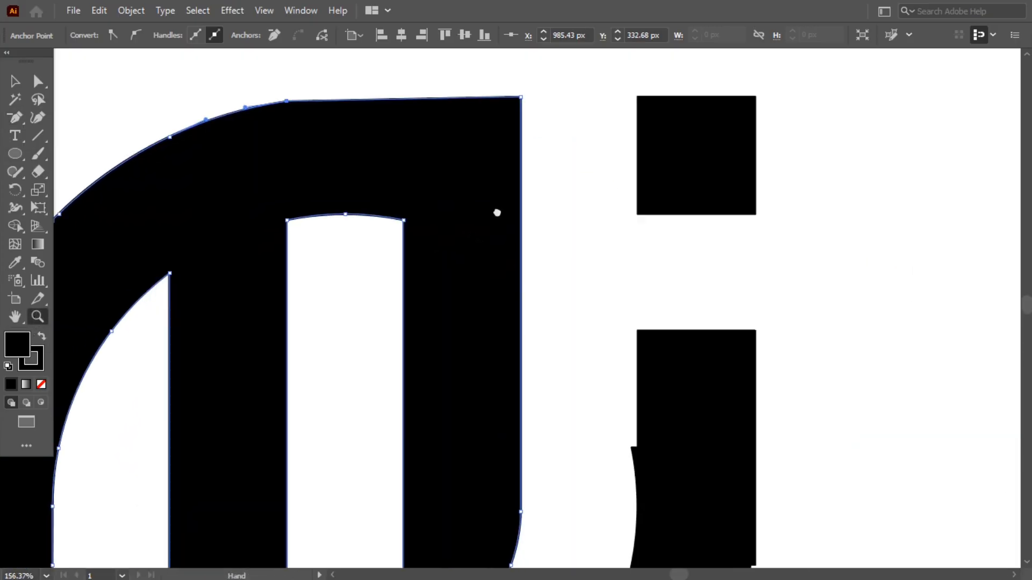
left_click_drag(678, 407, 817, 247)
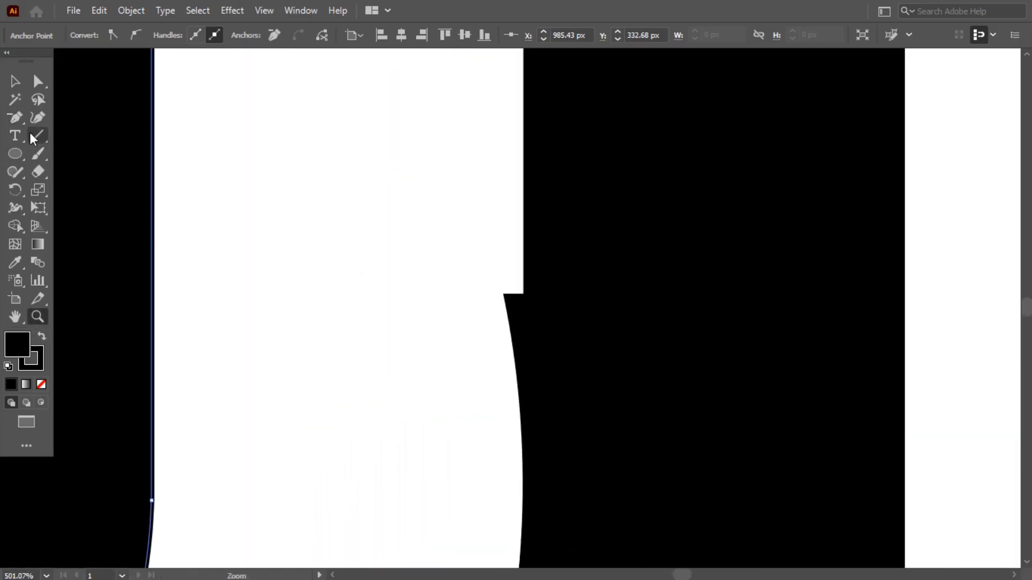
left_click(15, 119)
left_click(15, 81)
left_click(408, 182)
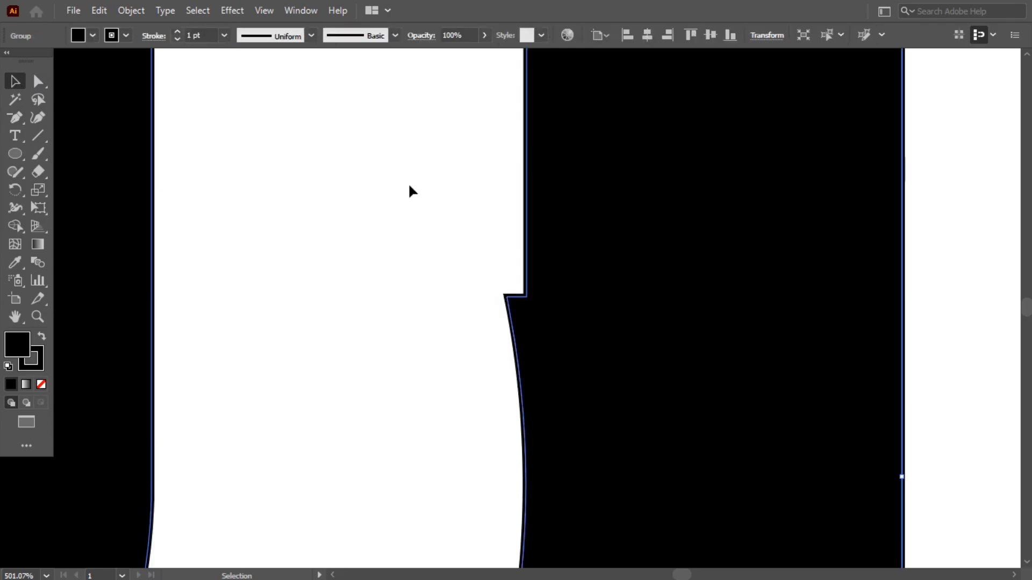
left_click(16, 118)
left_click(506, 297)
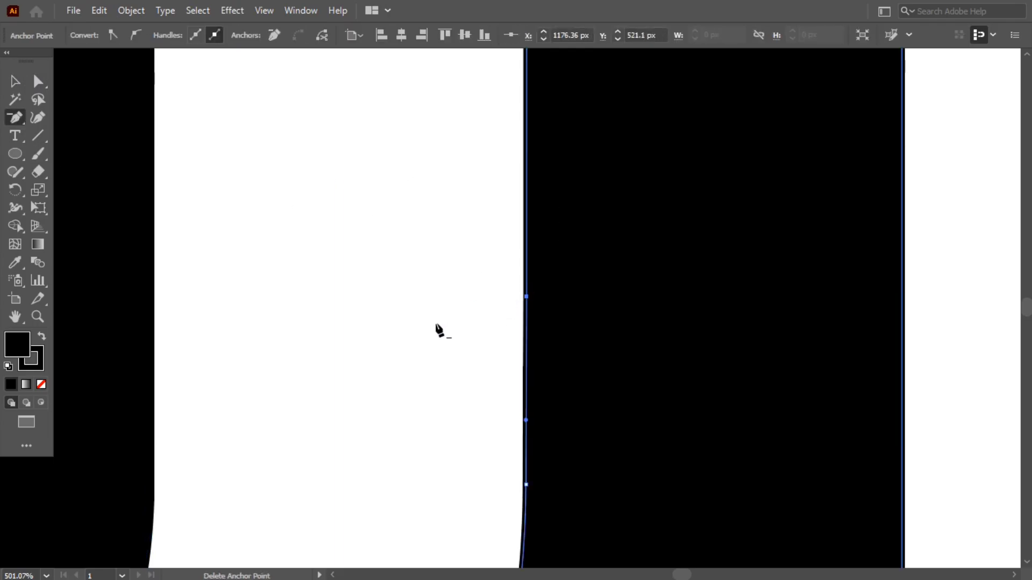
Delete the stepped corner anchor point on the outer edge of the J-shaped stroke
left_click(15, 82)
left_click(35, 321)
left_click_drag(734, 292, 426, 249)
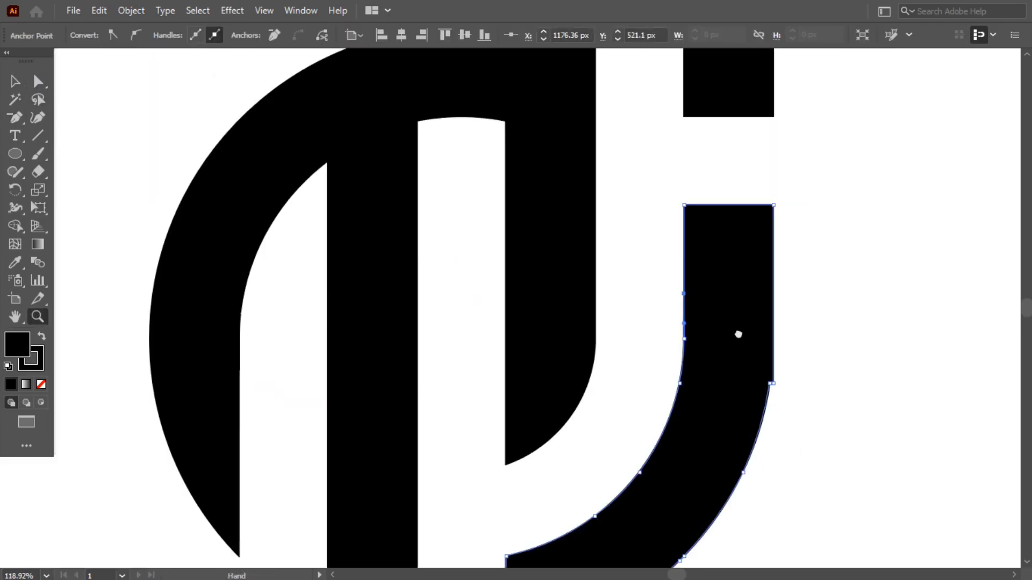
left_click_drag(737, 334, 672, 264)
key("minus")
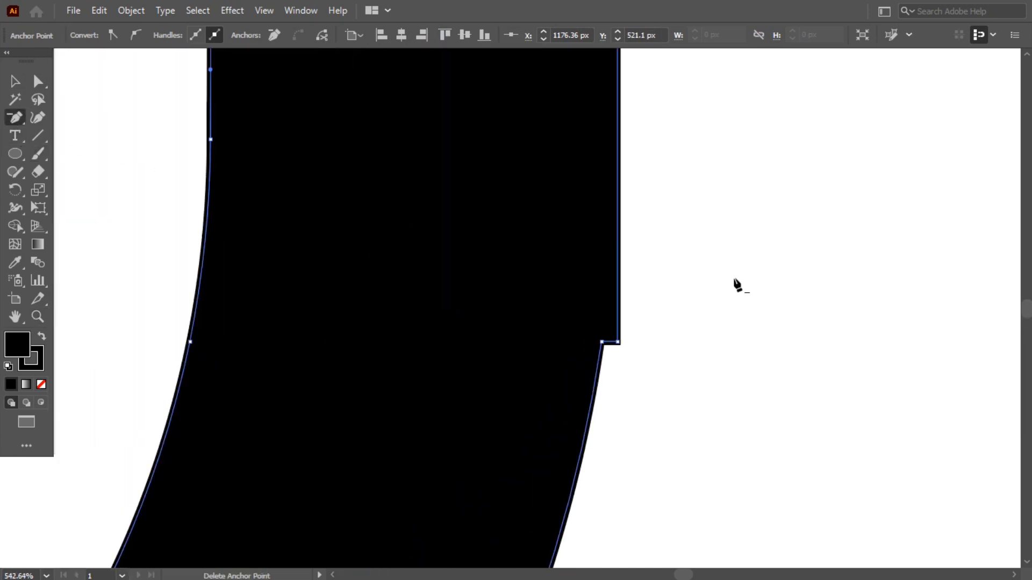
left_click(618, 342)
left_click(17, 83)
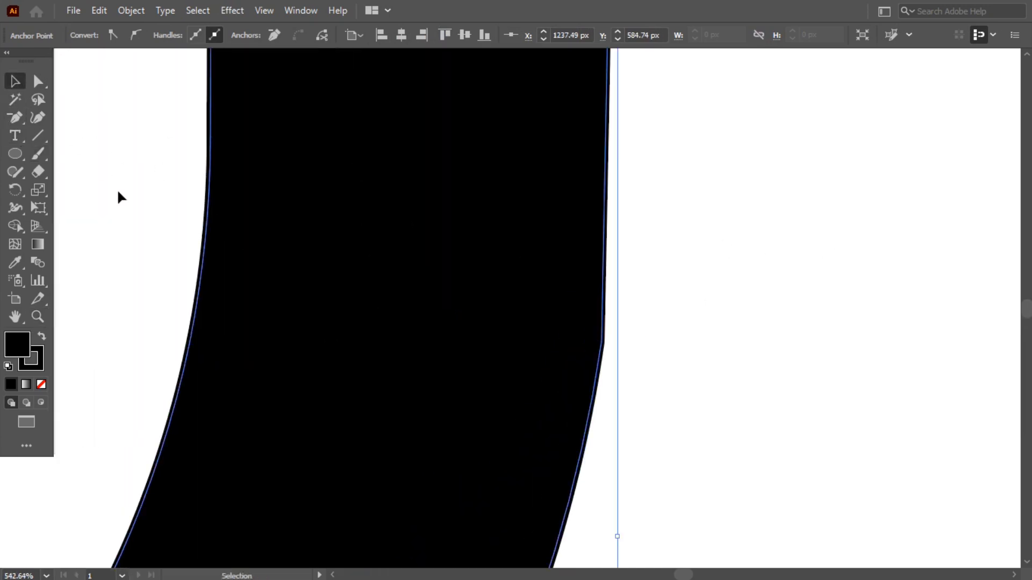
Round the corner left on the J-shaped stroke's outer edge to a radius of about 208.8 px
left_click(38, 317)
left_click(587, 348)
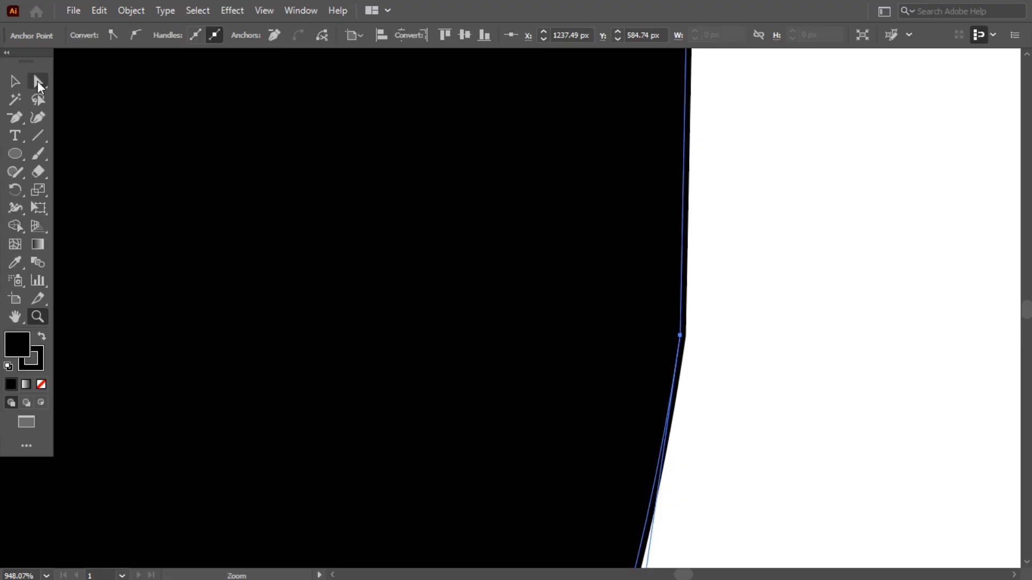
left_click(39, 86)
left_click_drag(340, 293, 572, 304)
left_click_drag(894, 343, 84, 232)
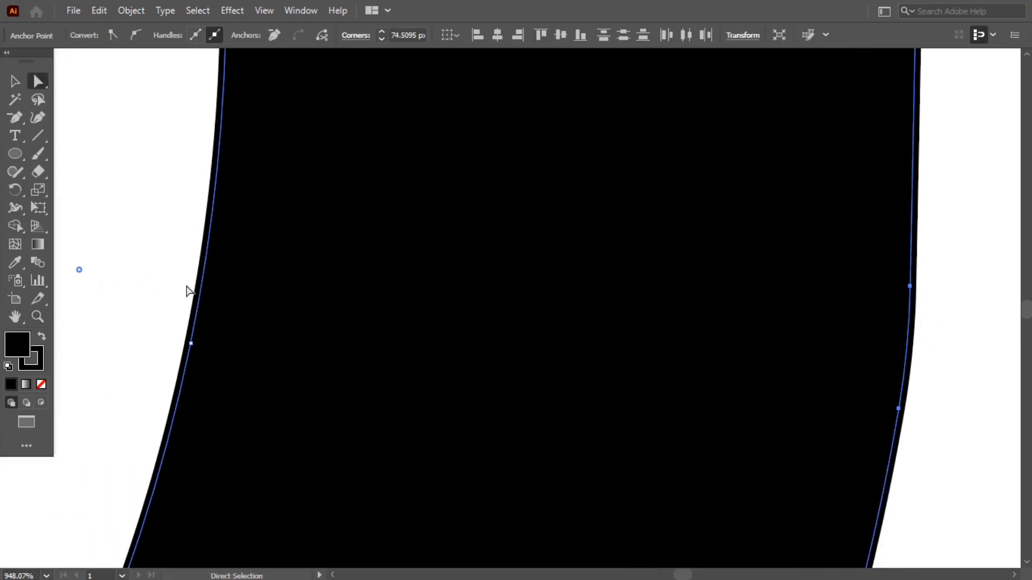
left_click_drag(187, 288, 487, 306)
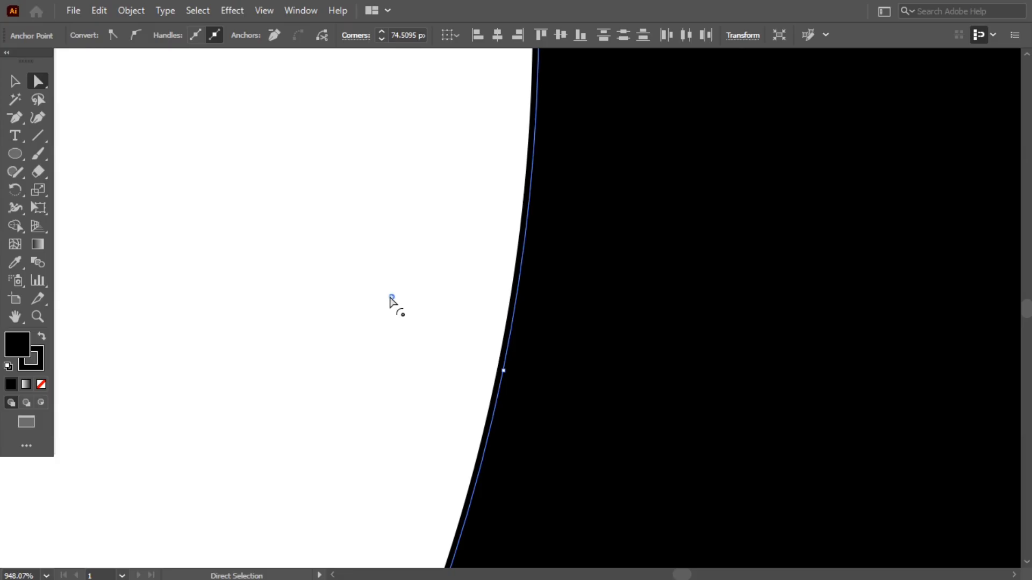
left_click_drag(392, 297, 571, 315)
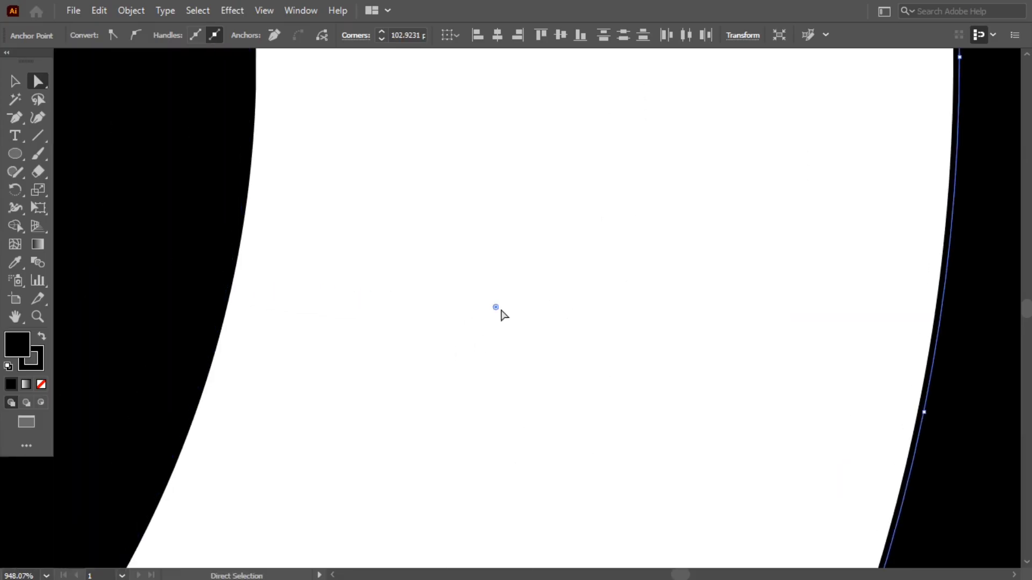
left_click_drag(497, 311, 557, 355)
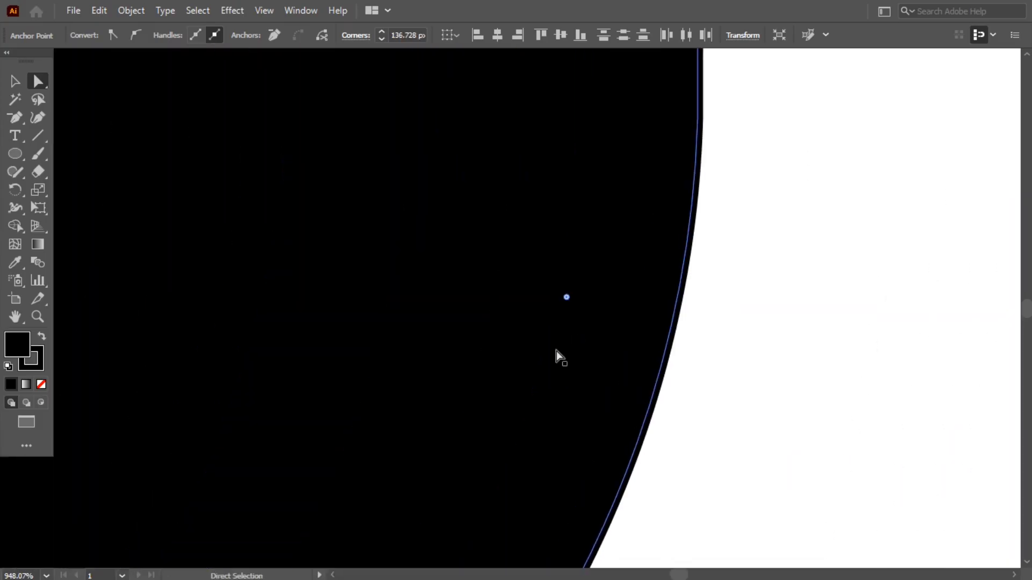
left_click_drag(570, 299, 134, 258)
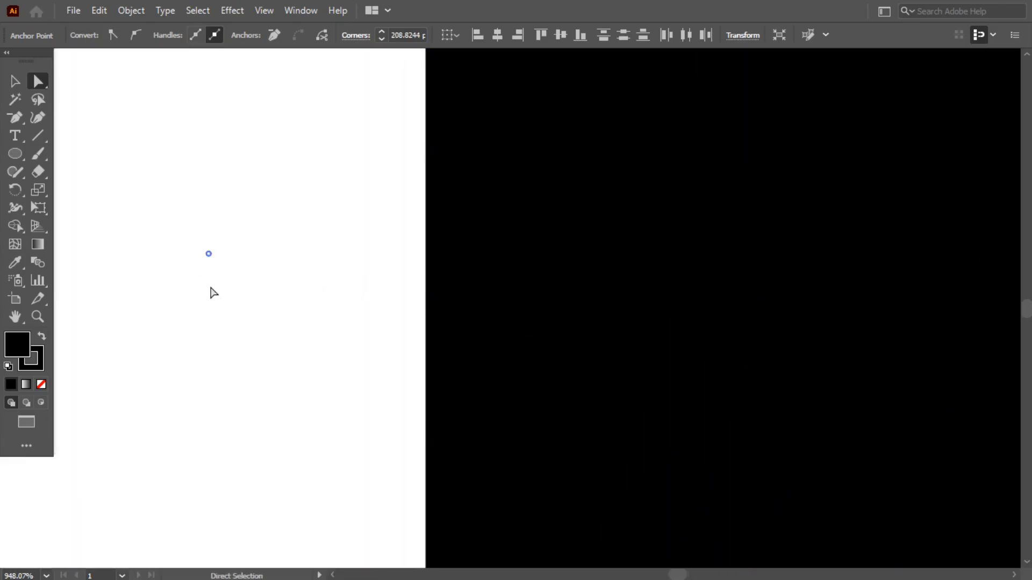
Round the corner where the outer arc meets the arch's top edge to a radius of about 209 px
key("z")
left_click_drag(718, 233, 261, 238)
left_click_drag(593, 234, 377, 264)
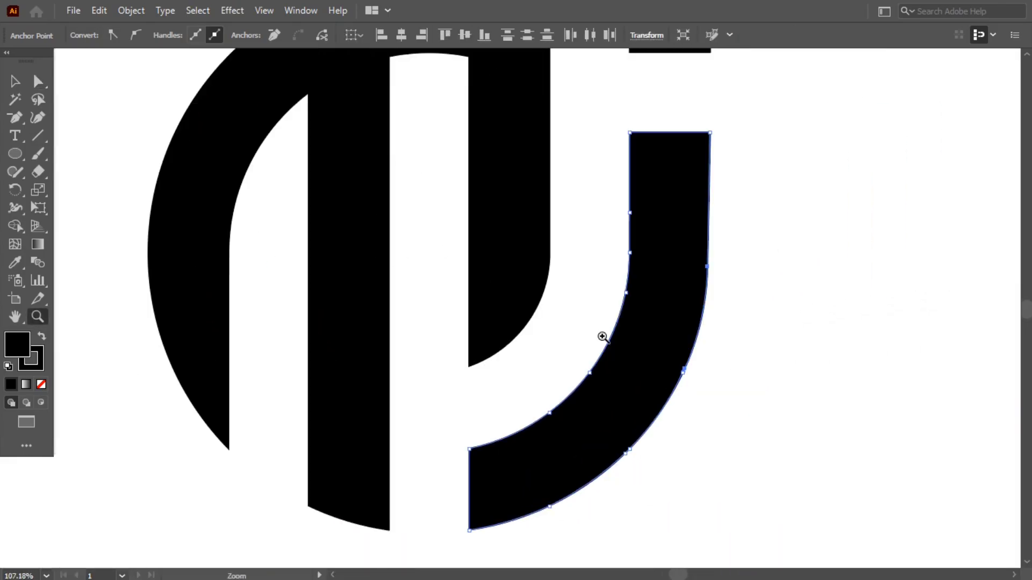
left_click_drag(574, 193, 555, 341)
left_click_drag(417, 125, 429, 205)
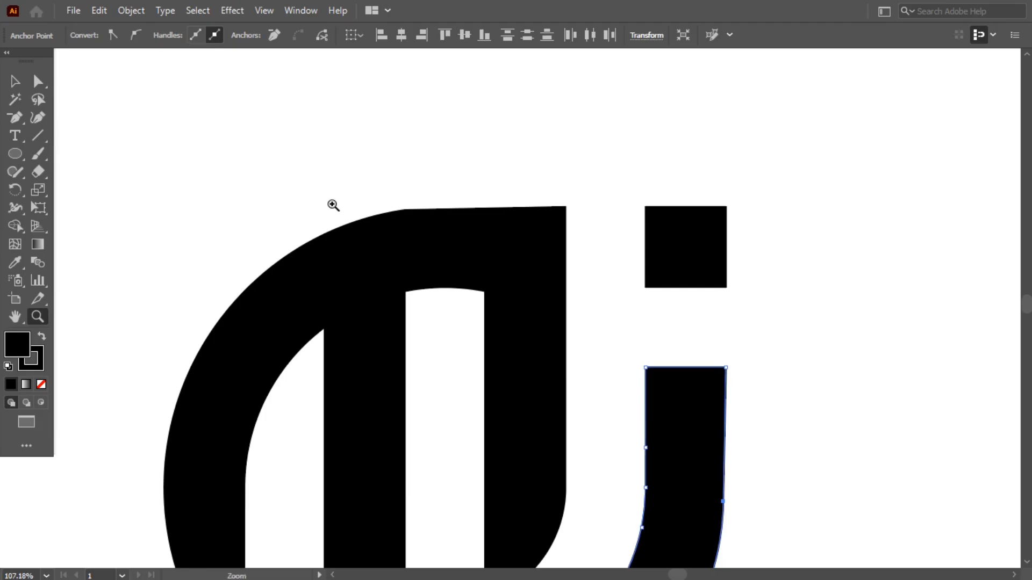
left_click(10, 84)
left_click_drag(347, 245, 354, 141)
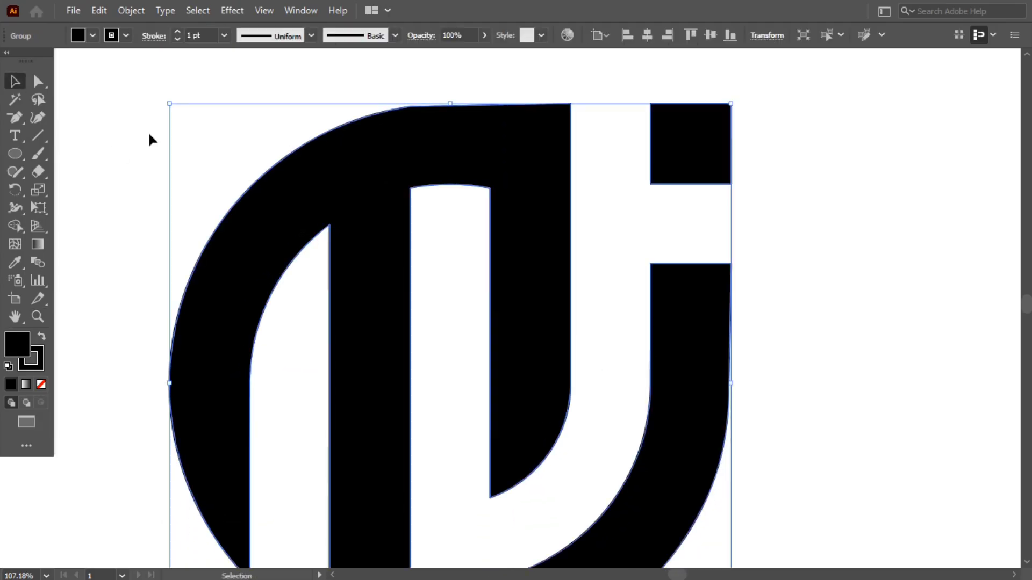
left_click(37, 83)
left_click_drag(411, 122, 548, 522)
left_click(187, 175)
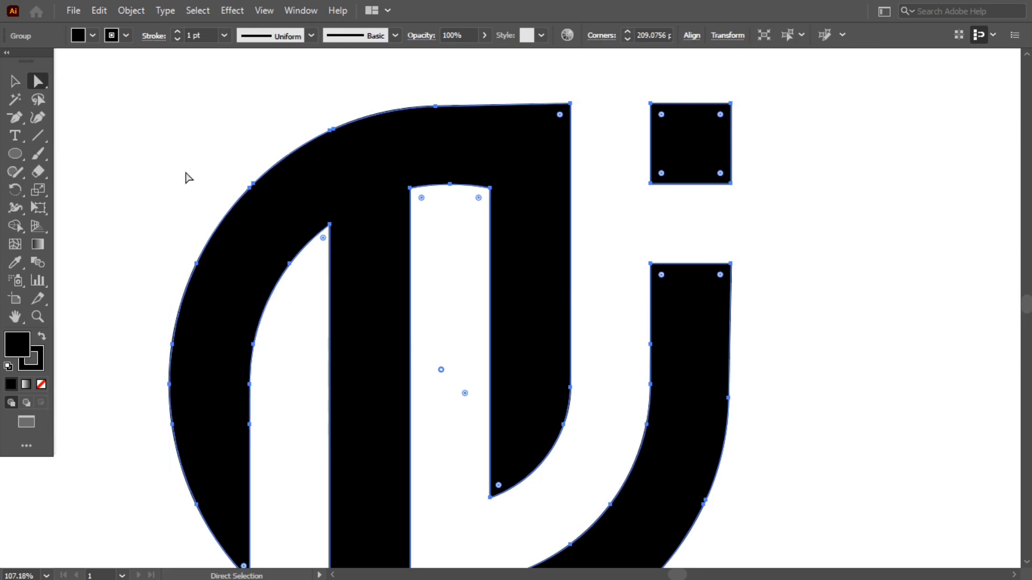
Scale the whole logo down proportionally to less than half its size and centre it in the view
left_click(14, 81)
left_click_drag(360, 343, 399, 284)
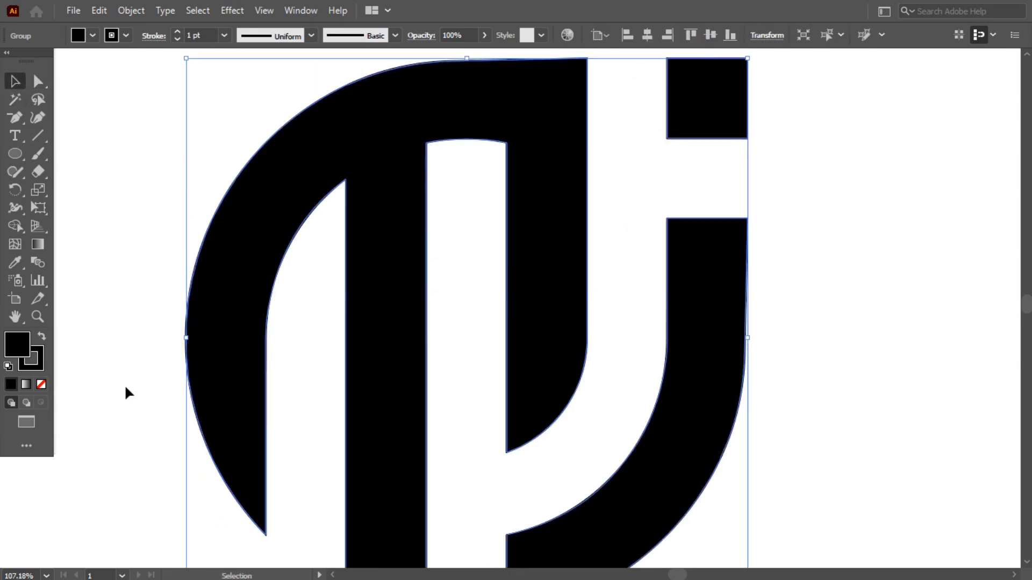
left_click_drag(186, 338, 350, 338)
left_click_drag(456, 317, 487, 305)
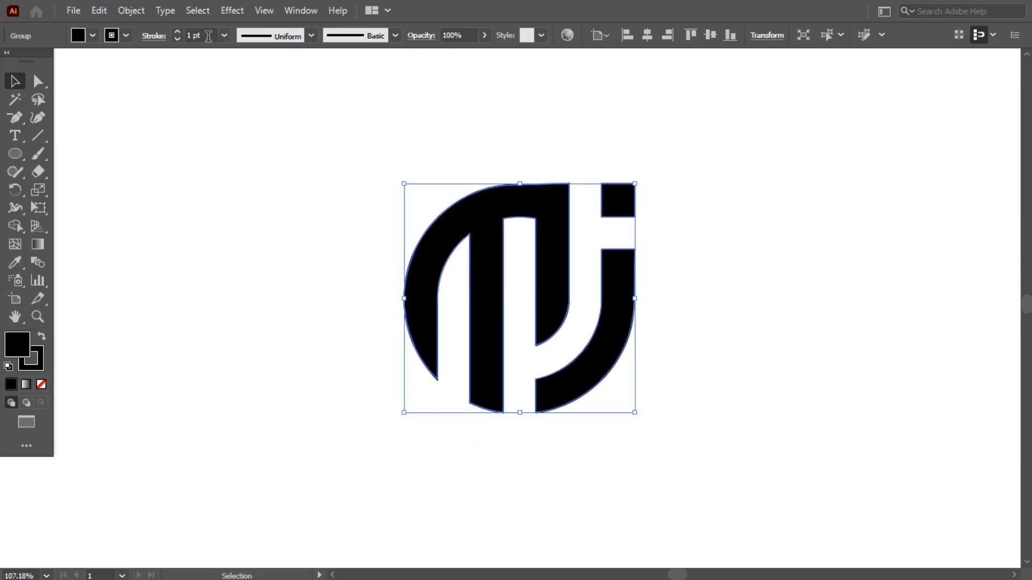
Thicken the logo's stroke weight to 12 pt
scroll(208, 35, "up", 11)
scroll(210, 35, "down", 1)
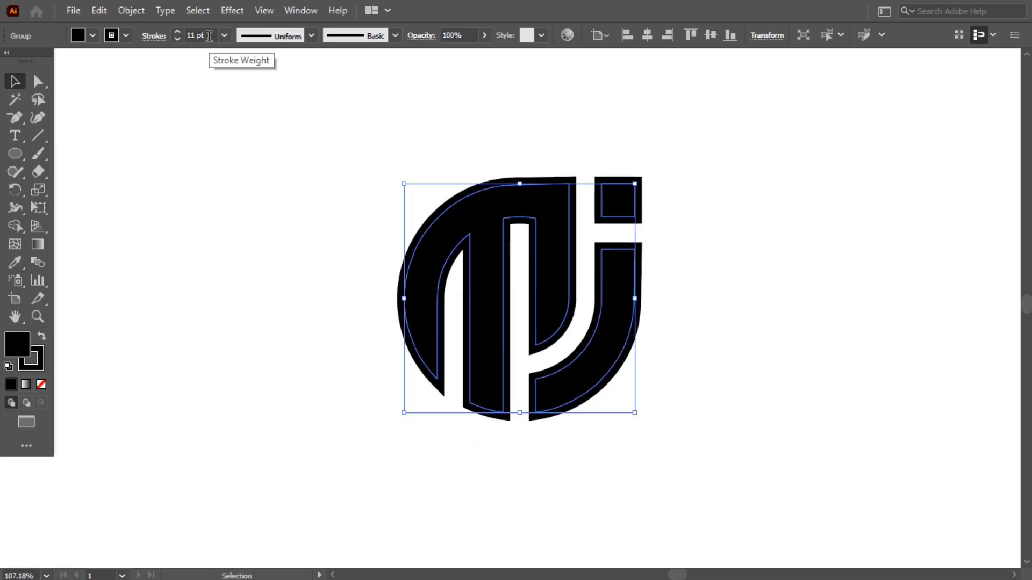
scroll(209, 35, "up", 1)
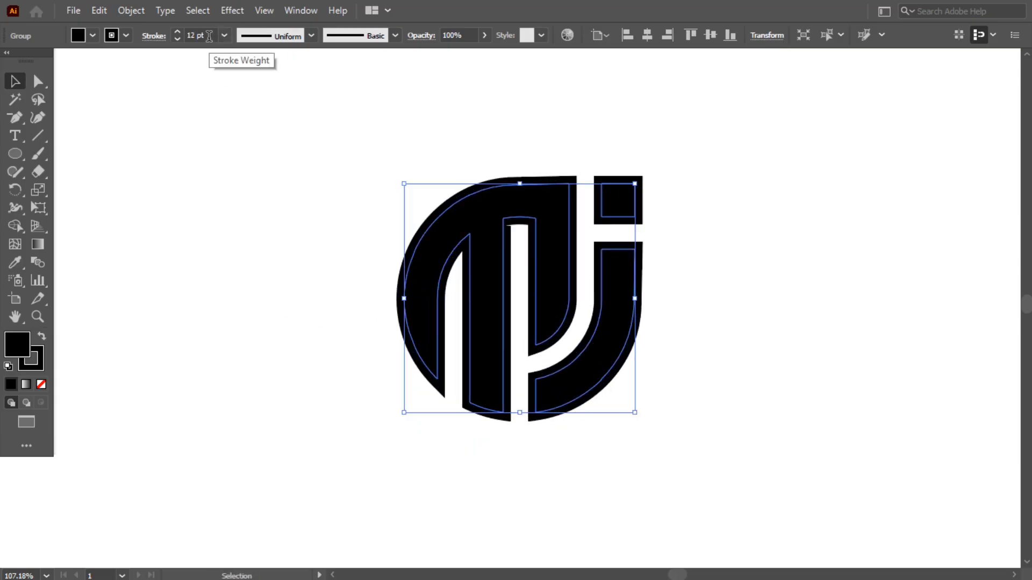
Expand the J-shaped stroke and its square dot into filled outlines, and deselect them
left_click(125, 13)
left_click(196, 201)
left_click(127, 13)
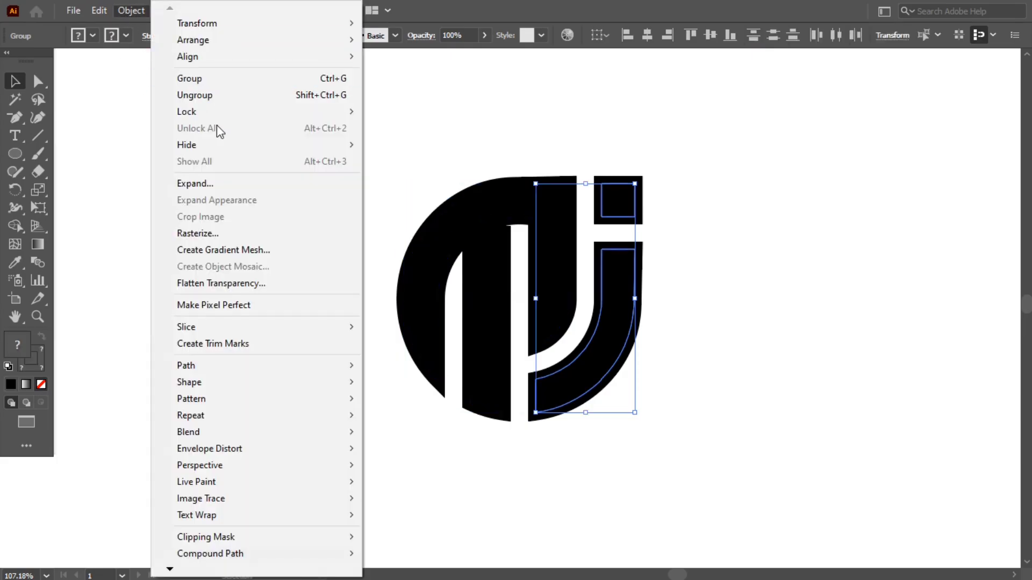
left_click(231, 183)
left_click(170, 505)
left_click(303, 175)
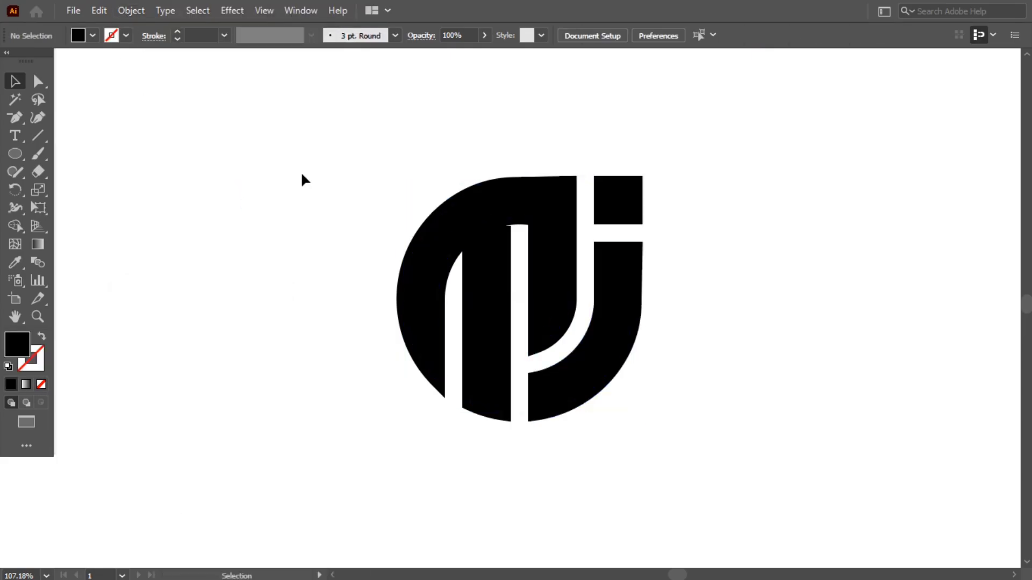
Select the entire logo and expand its fill and stroke
key("ctrl+a")
left_click(128, 8)
left_click(226, 183)
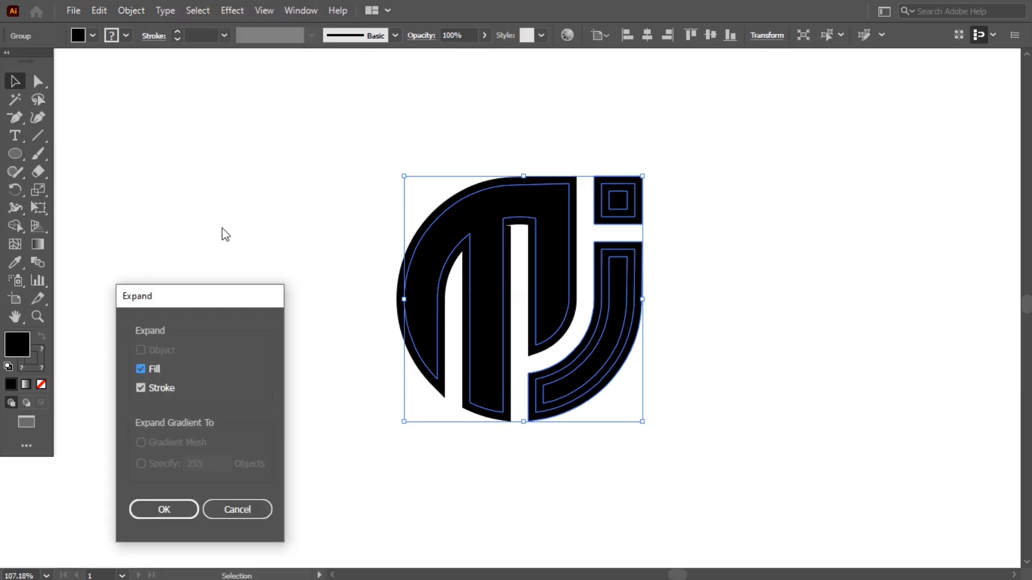
left_click(166, 513)
Unite the expanded logo shapes with Pathfinder, close its panel and deselect the artwork
left_click(295, 11)
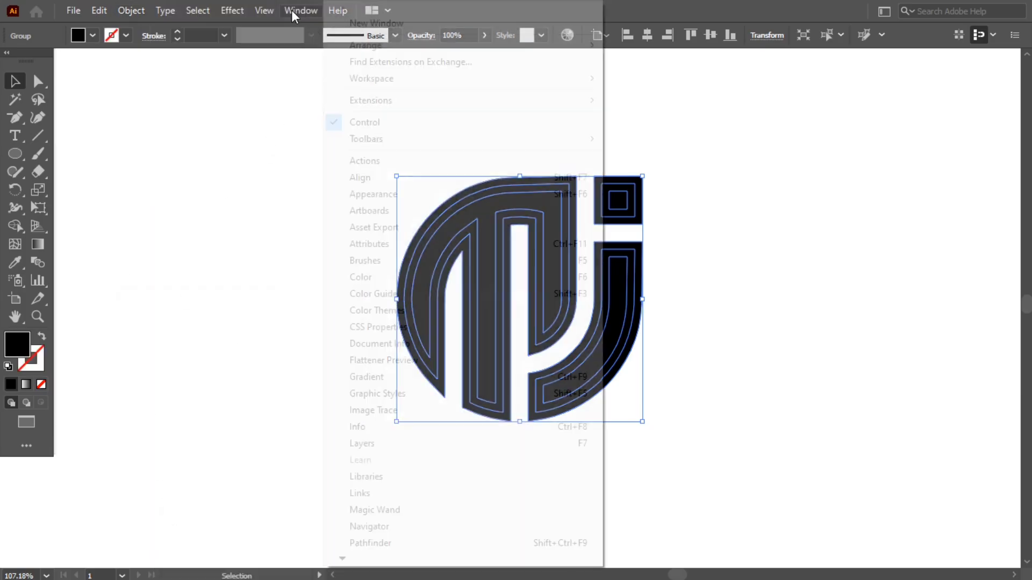
left_click(371, 543)
left_click(110, 424)
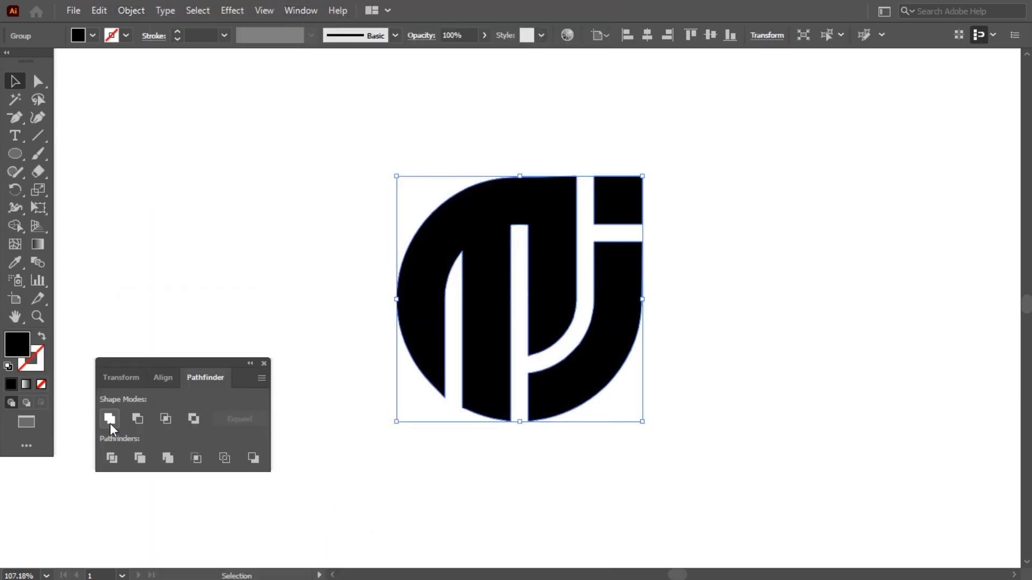
left_click(264, 363)
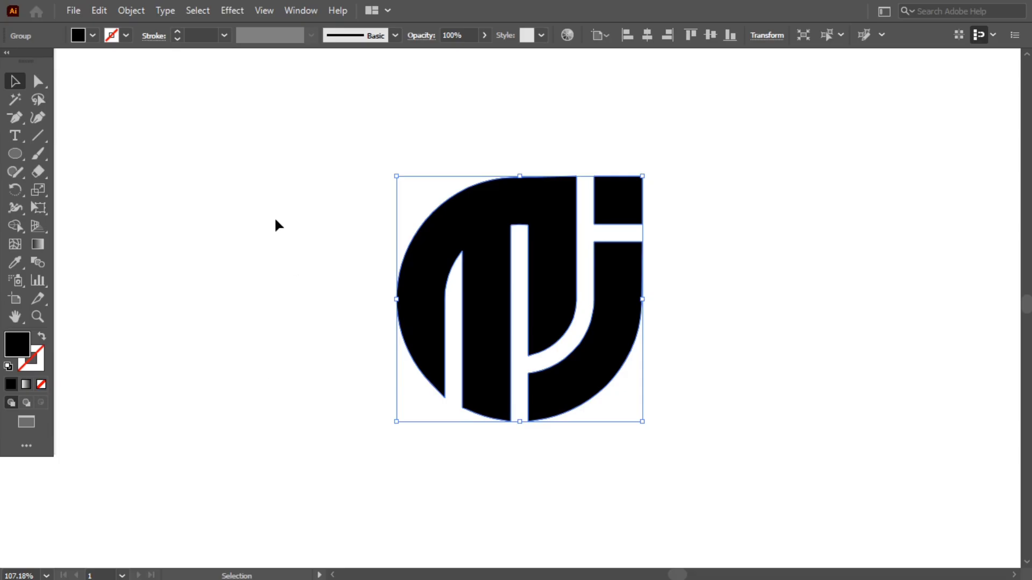
left_click(215, 153)
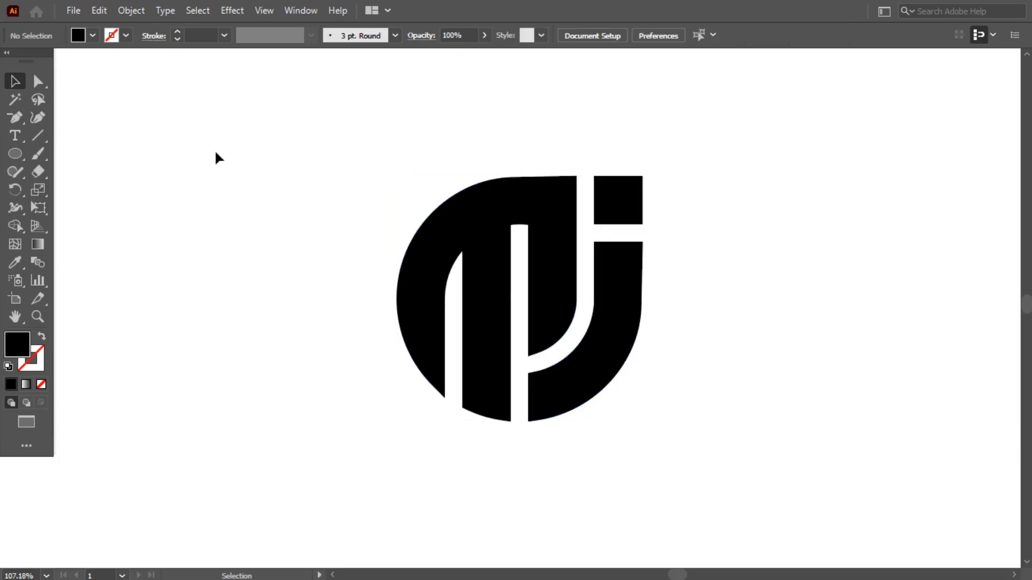